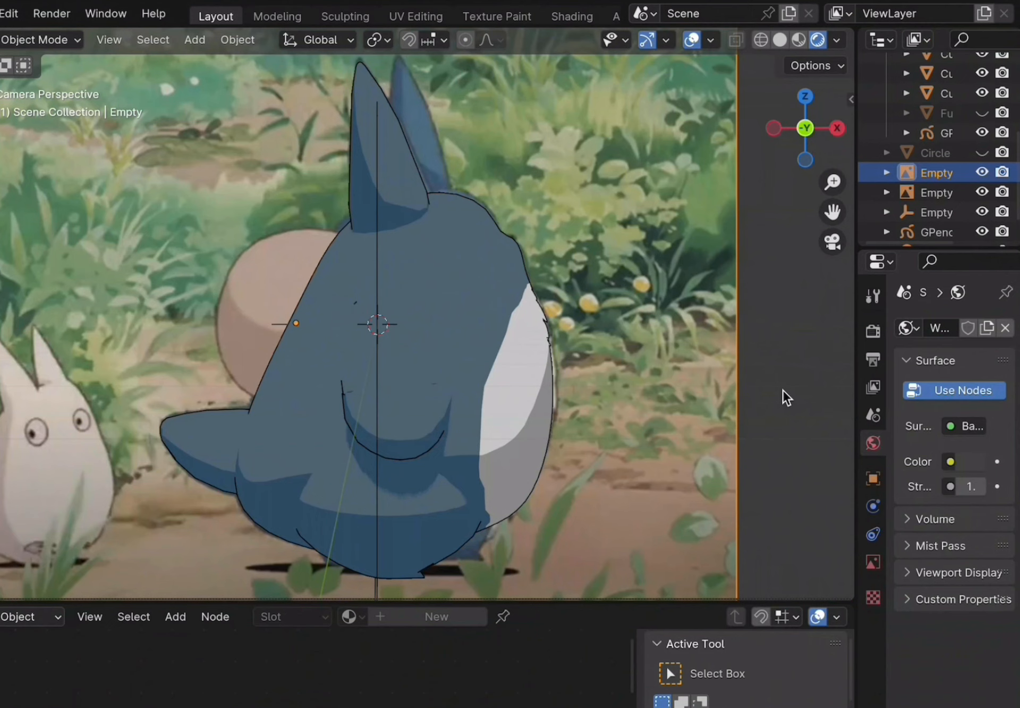
- Add a mesh circle, rotate it 90° around X, and move it in front of the body in top view
key(shift+a)
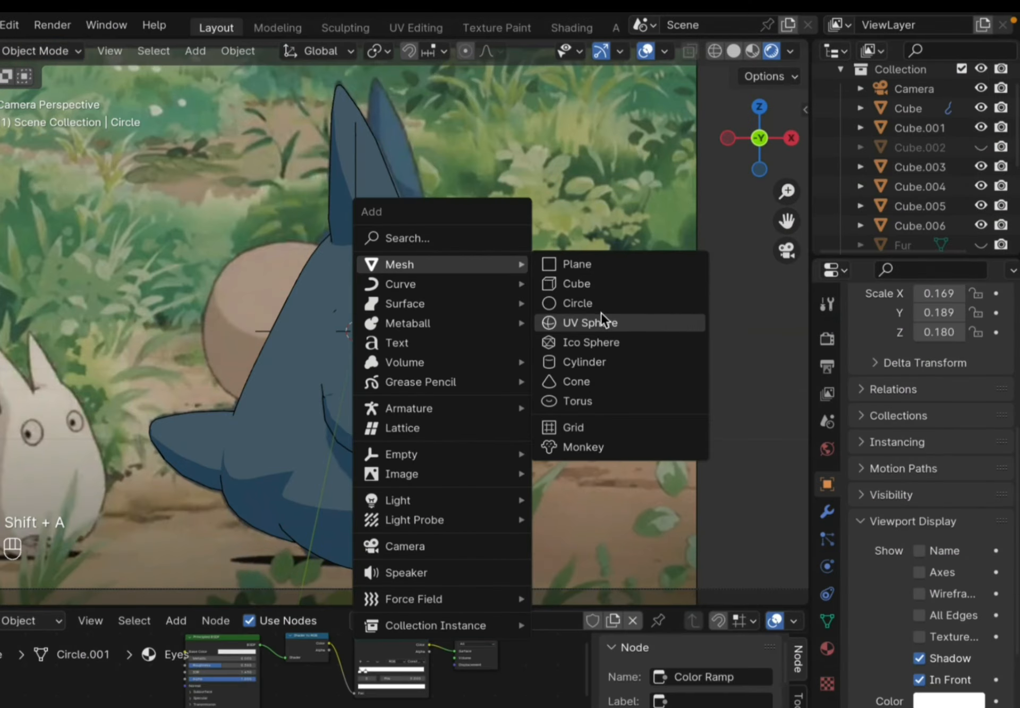
click(558, 296)
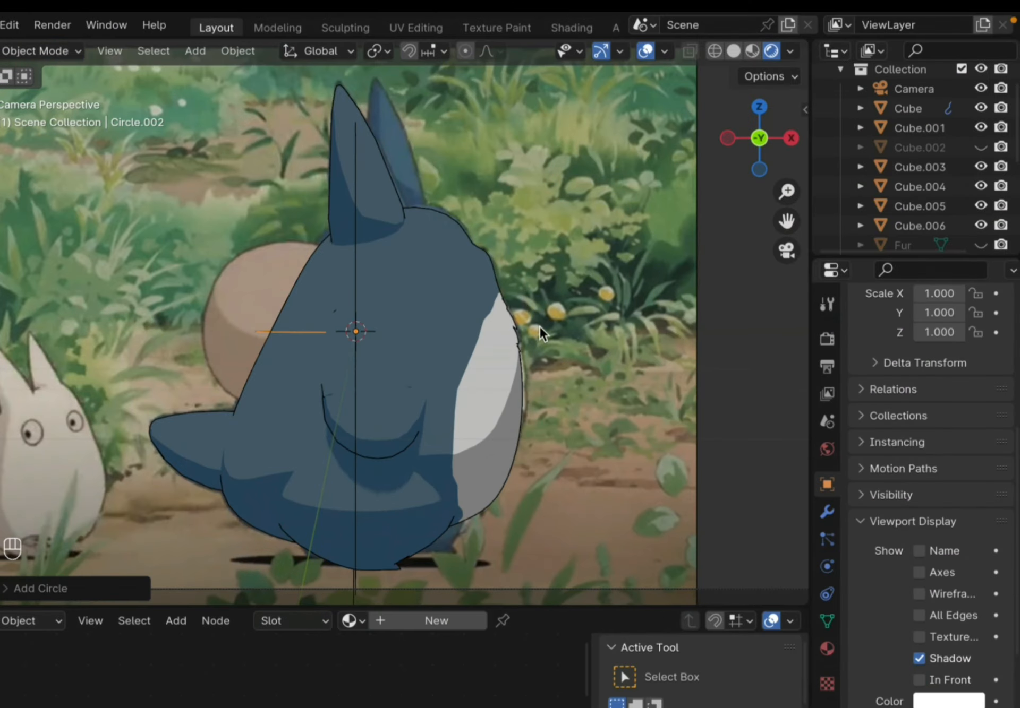
text(rx90)
key(Return)
key(KP_7)
key(g)
click(653, 439)
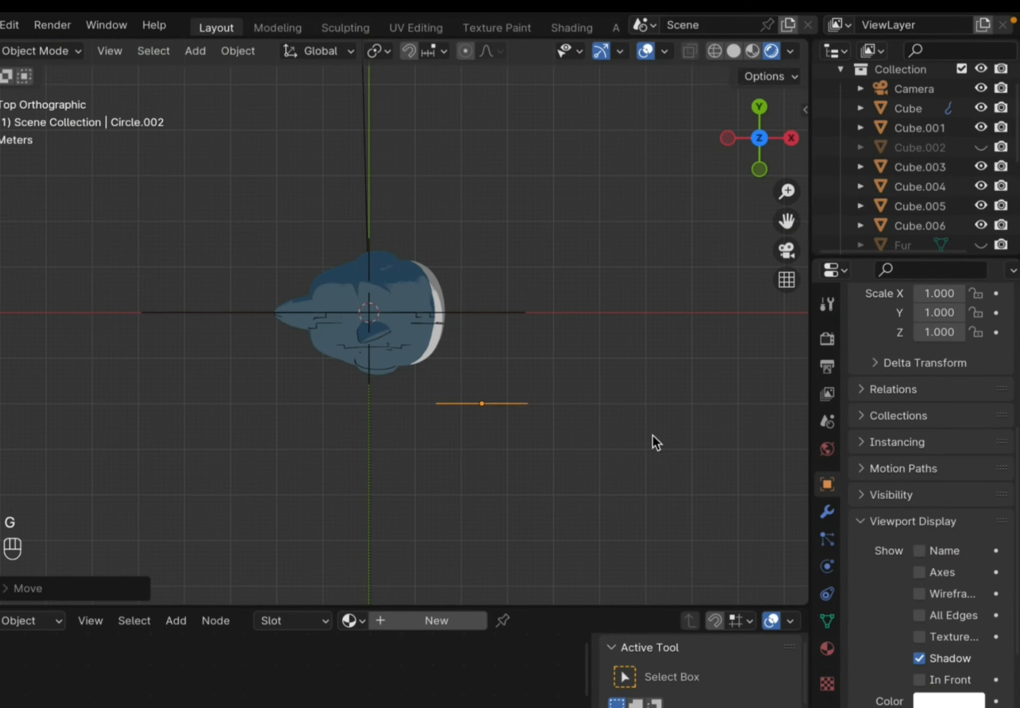
- Shrink the circle to eye size and enable In Front in its viewport display
key(s)
click(533, 415)
scroll(925, 531, down, 4)
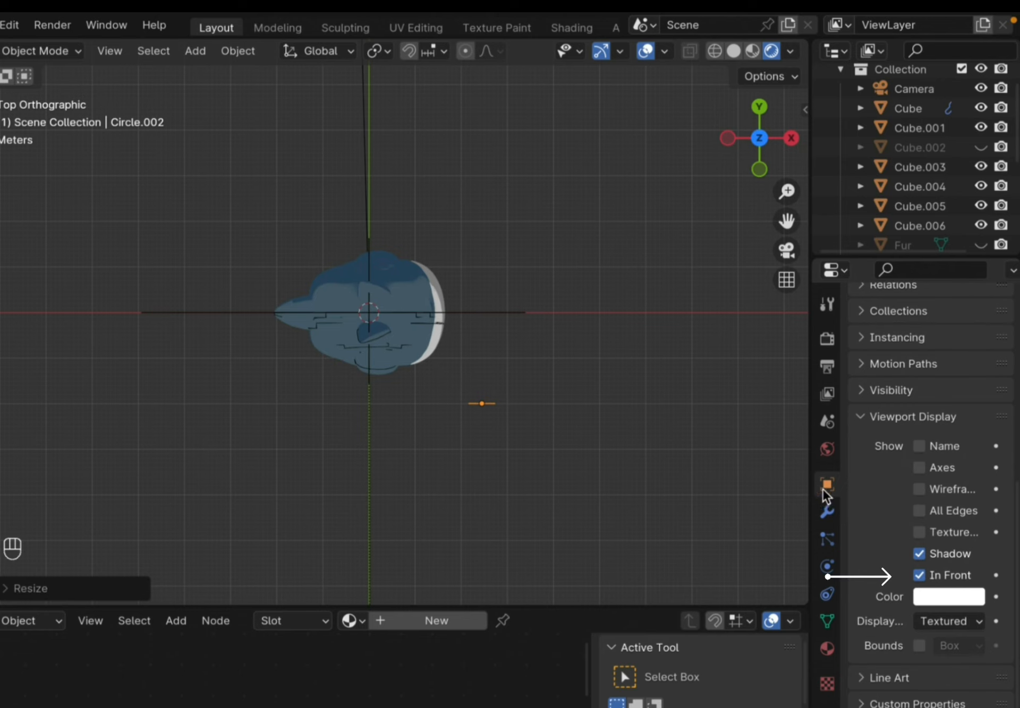
- Rotate the circle about 39° in top view and move it against the front of the face
key(r)
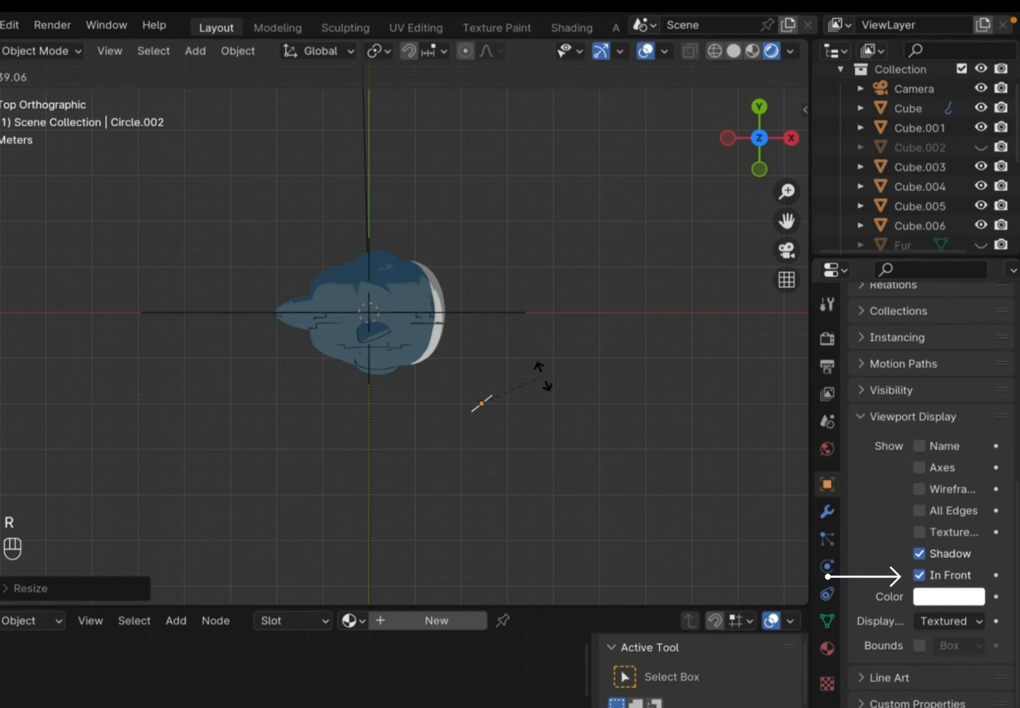
click(540, 375)
key(g)
click(474, 319)
- Place the circle over the upper face in front view and resize it to fit the eye
key(KP_1)
key(g)
click(441, 295)
key(s)
click(509, 327)
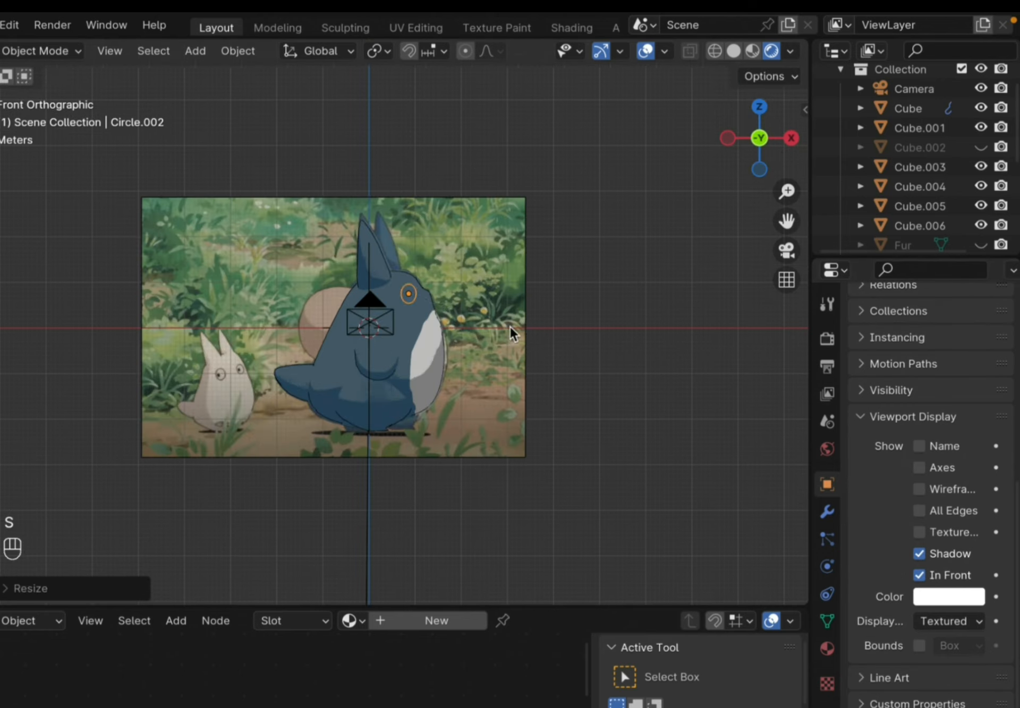
- Move the circle to the eye position in right view and turn it around Z to face along the head
key(KP_3)
key(g)
click(429, 318)
scroll(427, 321, up, 3)
middle_drag(425, 326, 451, 413)
key(r)
key(z)
click(470, 355)
- Shift the circle along X to the head surface and tilt it to follow the face's slope
key(KP_3)
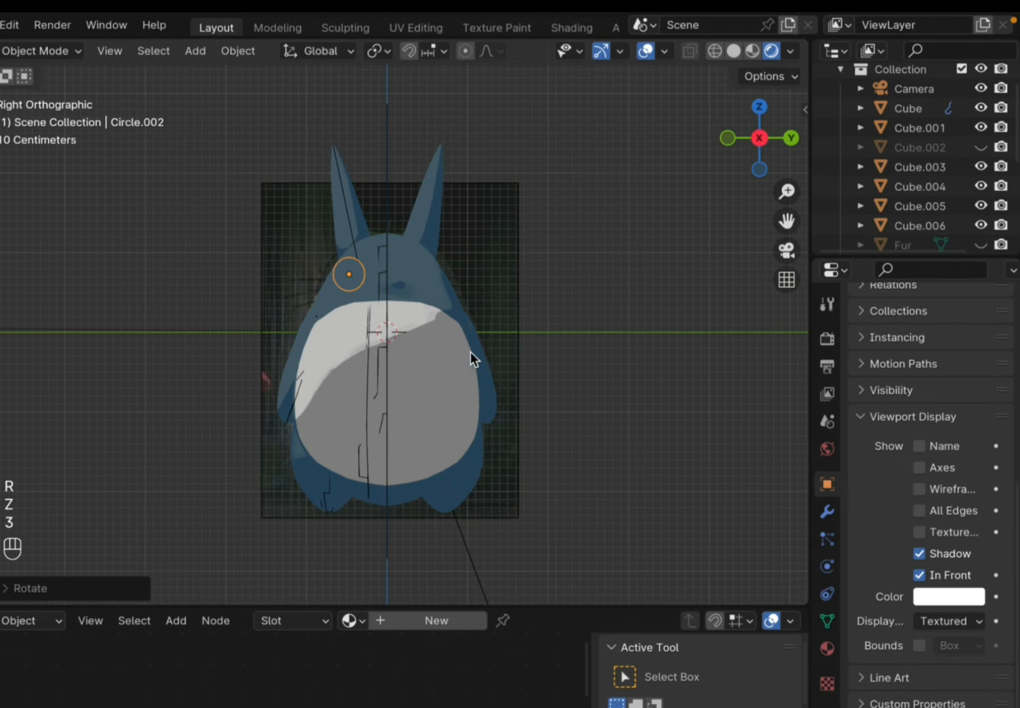
scroll(470, 353, up, 3)
middle_drag(470, 352, 487, 216)
key(g)
key(x)
click(504, 257)
key(r)
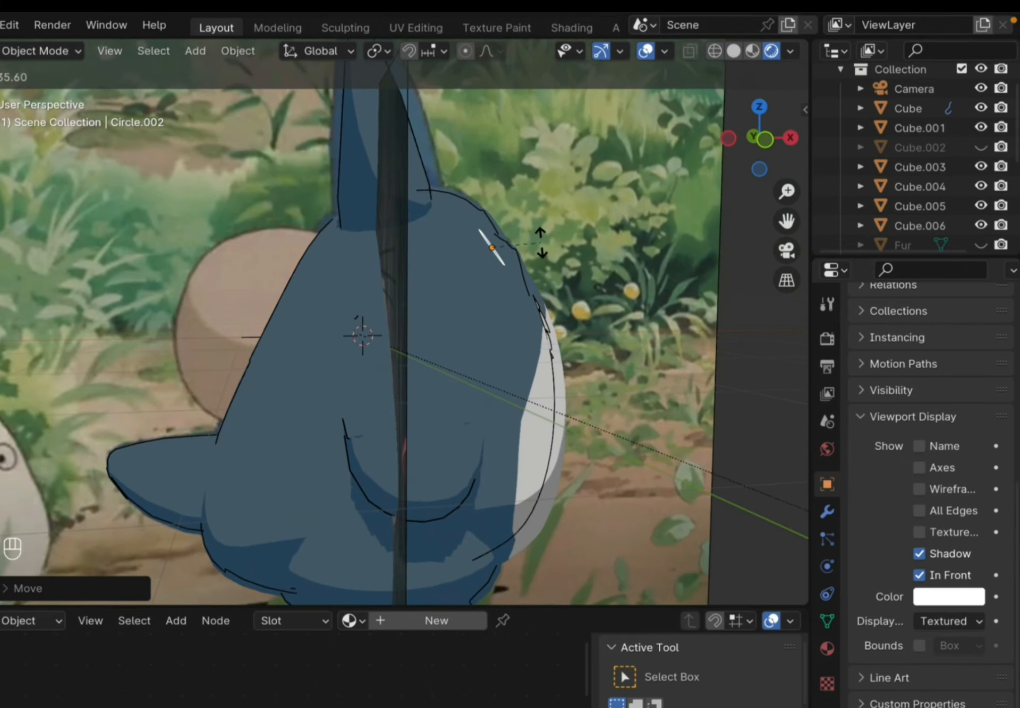
click(540, 258)
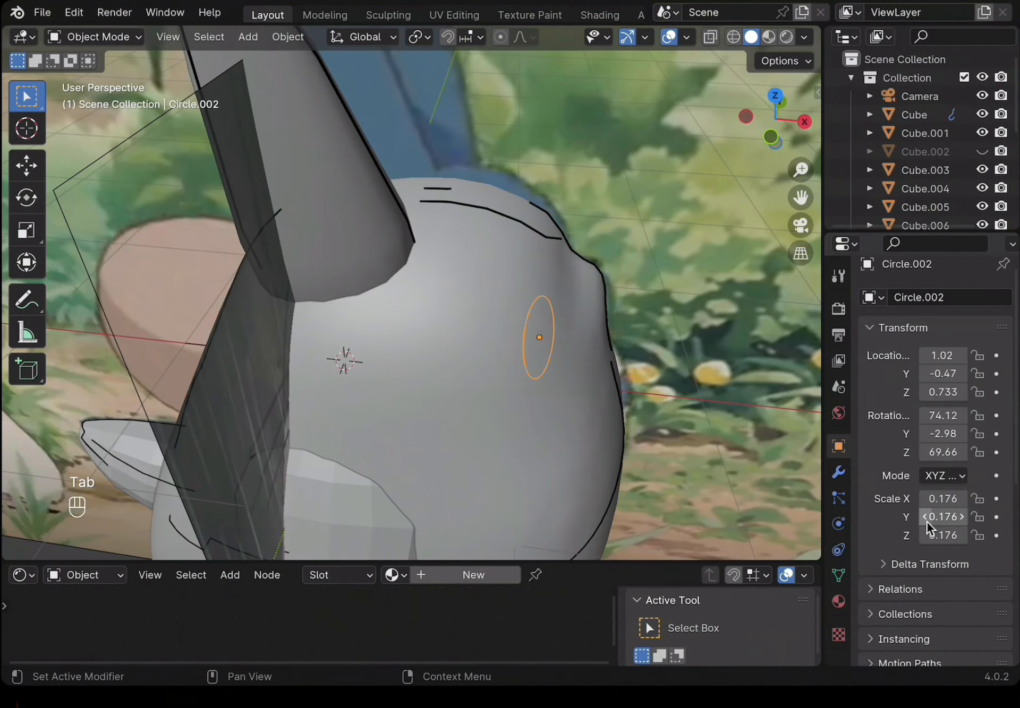
- Try toggling In Front for the eye circle and undo the last three changes
scroll(926, 522, down, 8)
click(924, 635)
key(super+z)
key(super+z)
key(super+z)
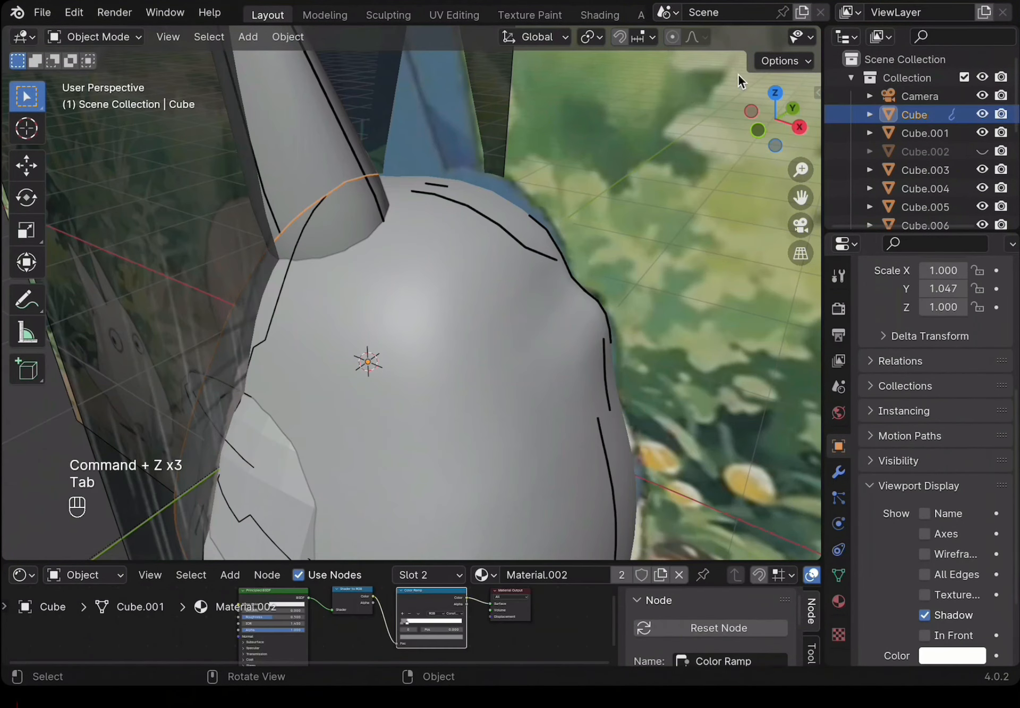
- Select the eye circle in wireframe shading and fill it with a face
click(733, 36)
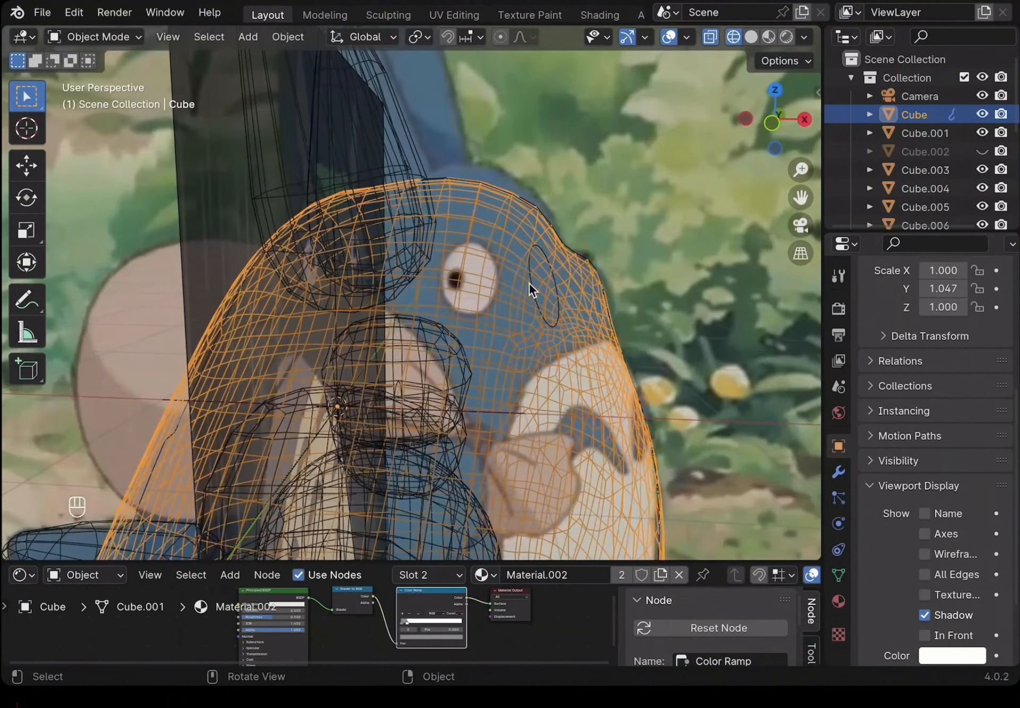
click(531, 292)
key(Tab)
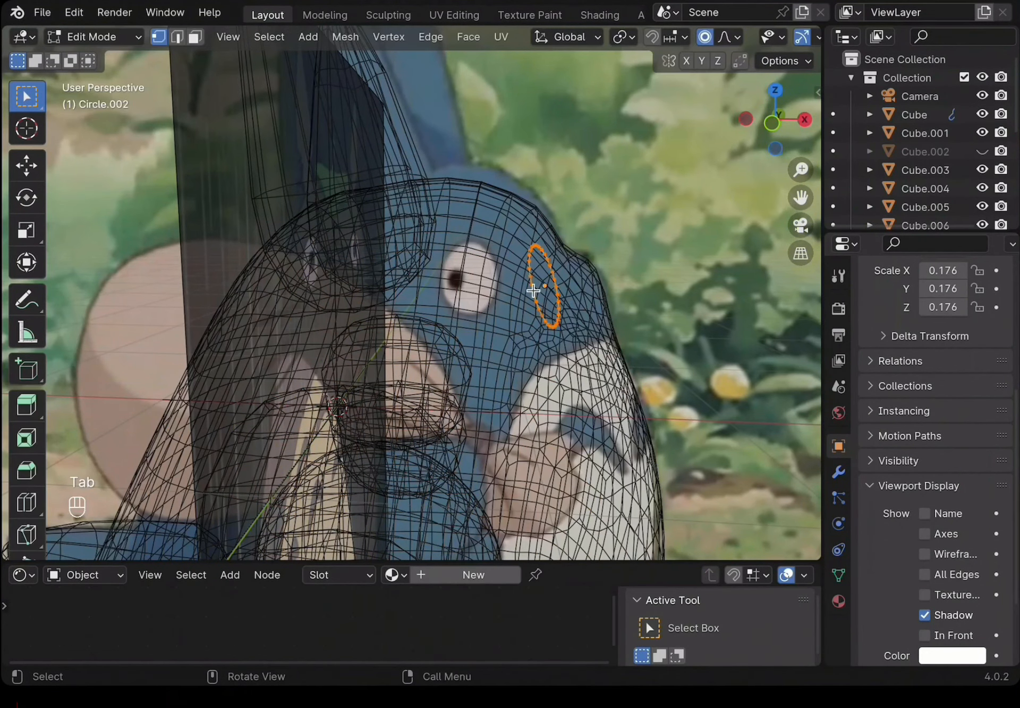
key(Tab)
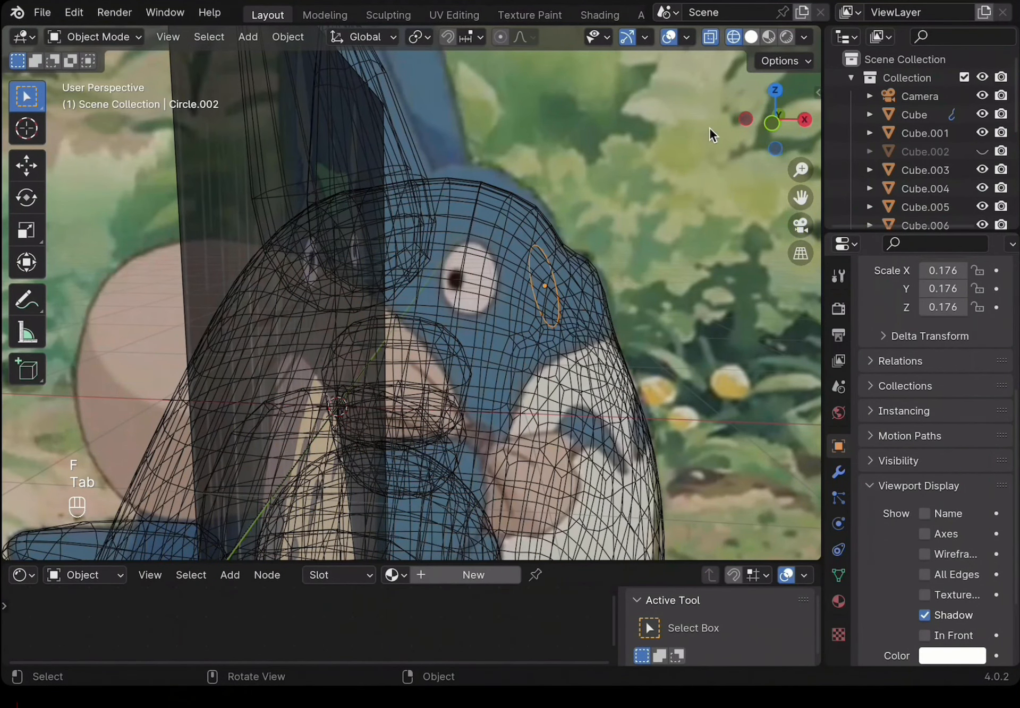
- Push the body mesh inward around the eye disc in solid shading, using proportional vertex moves
key(shift+z)
click(592, 304)
key(Tab)
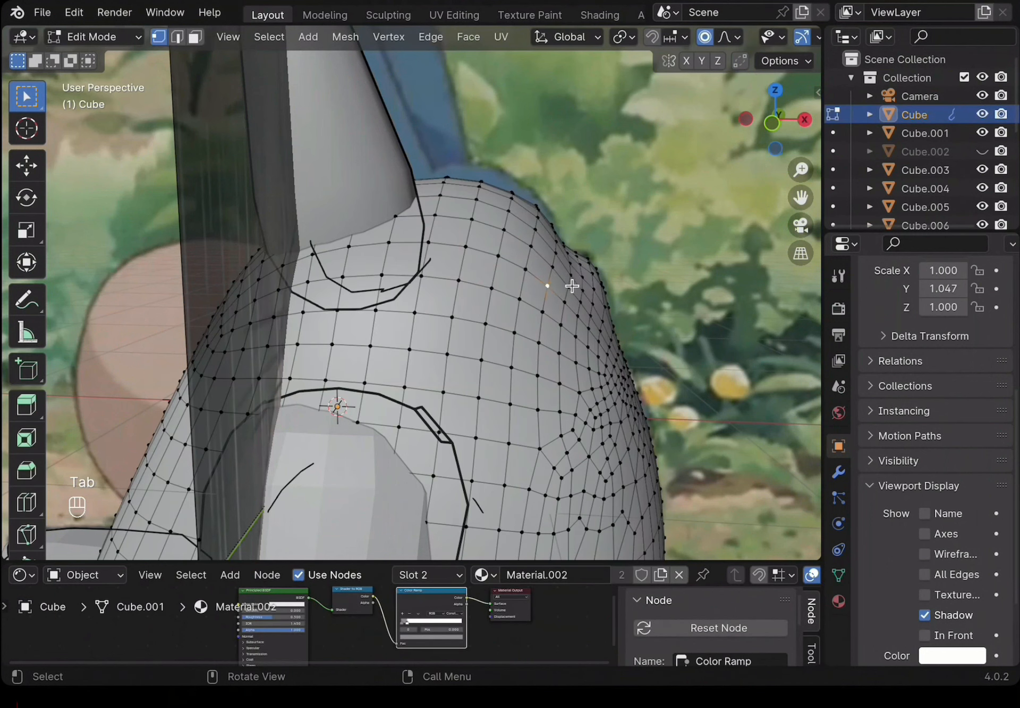
key(g)
click(597, 298)
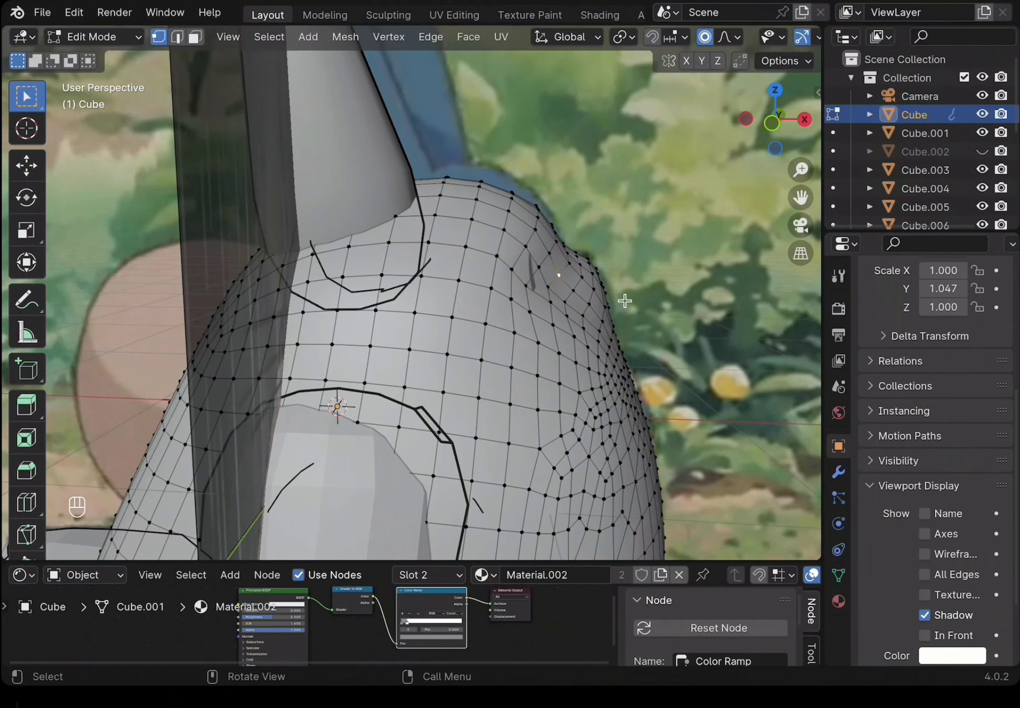
key(g)
click(597, 299)
middle_drag(597, 299, 81, 75)
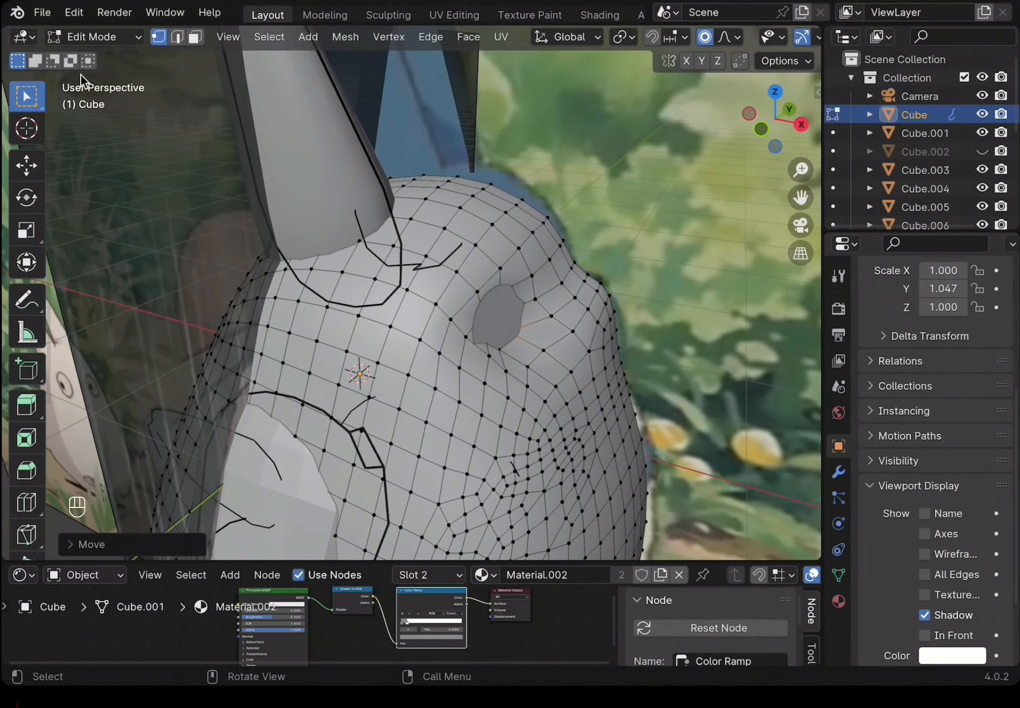
- Sculpt the body around the eye disc with the Scrape/Peaks brush at a 100 px radius
click(93, 36)
click(93, 99)
click(26, 324)
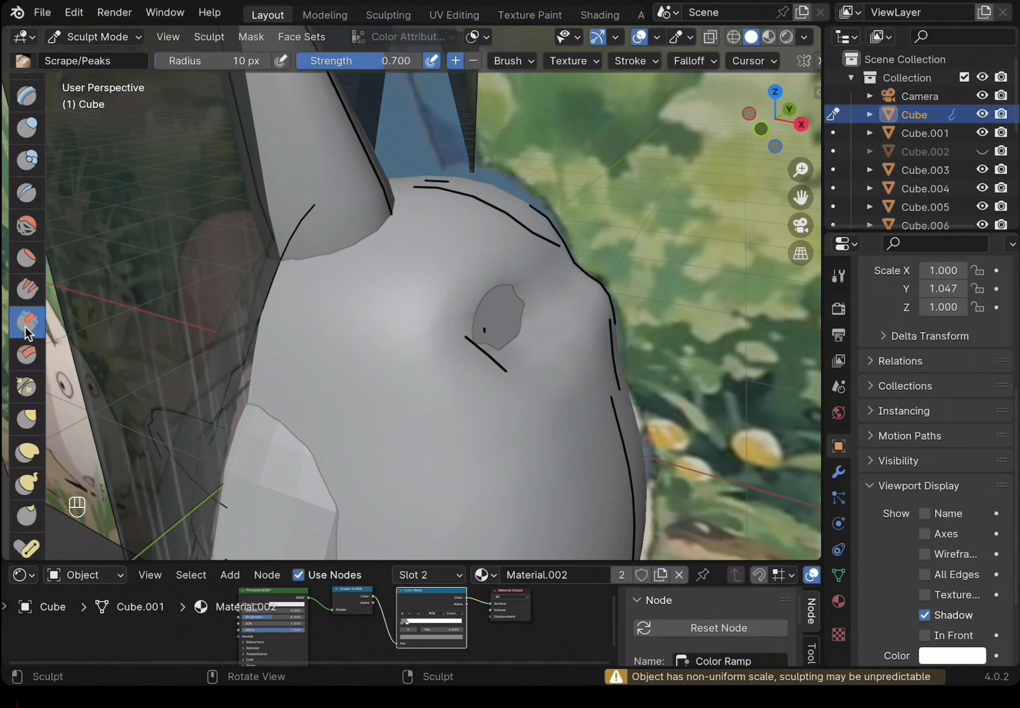
click(232, 61)
text(1)
mouse_move(530, 338)
mouse_down()
mouse_move(531, 402)
mouse_move(553, 371)
mouse_up()
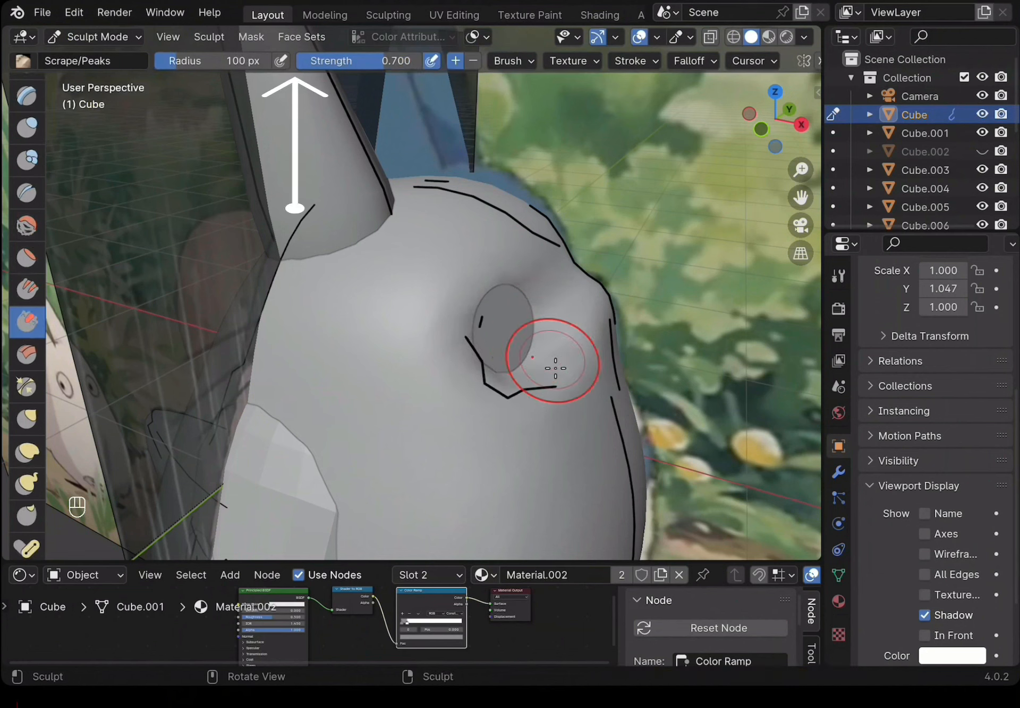
- Leave sculpting, switch to the camera view, and adjust the body's vertices beside the eye socket
click(98, 36)
click(90, 53)
key(KP_0)
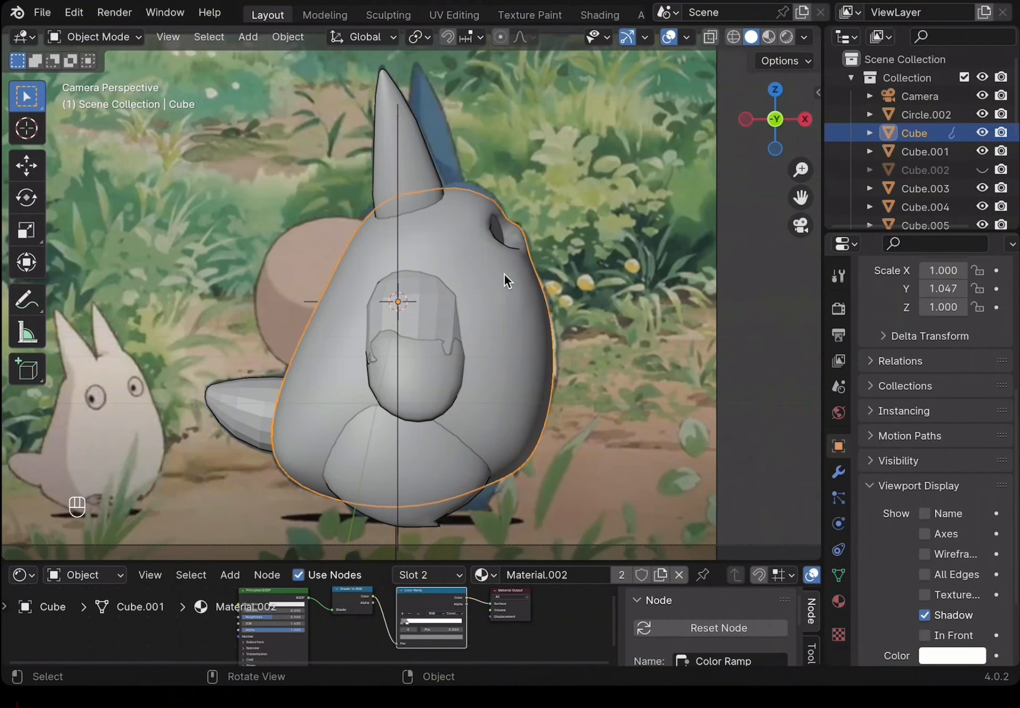
click(206, 395)
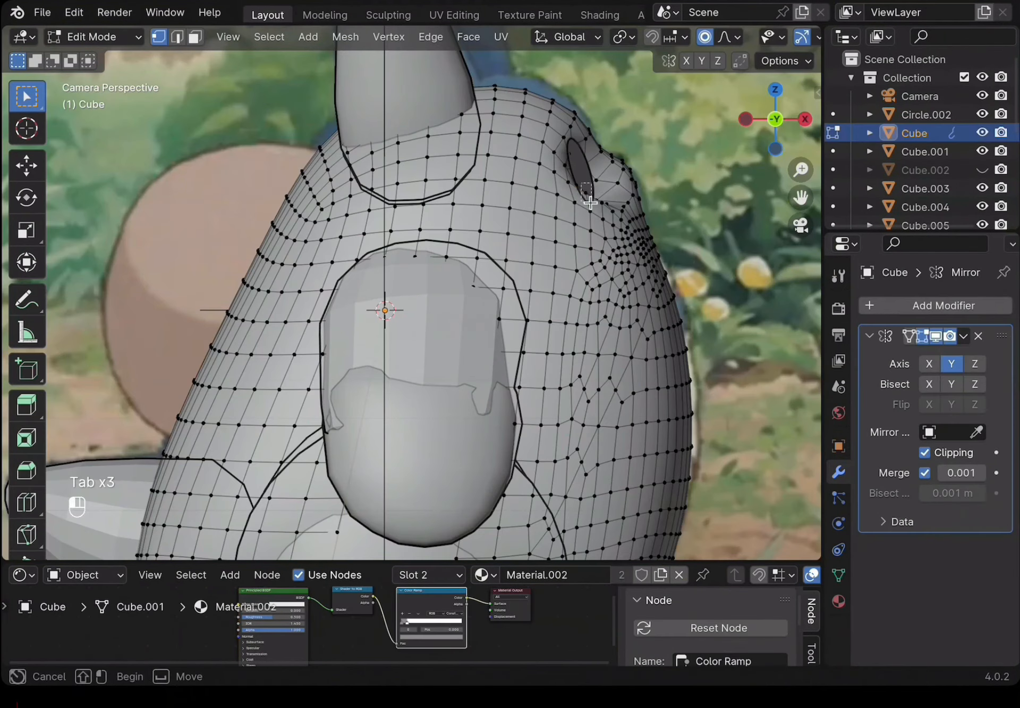
key(g)
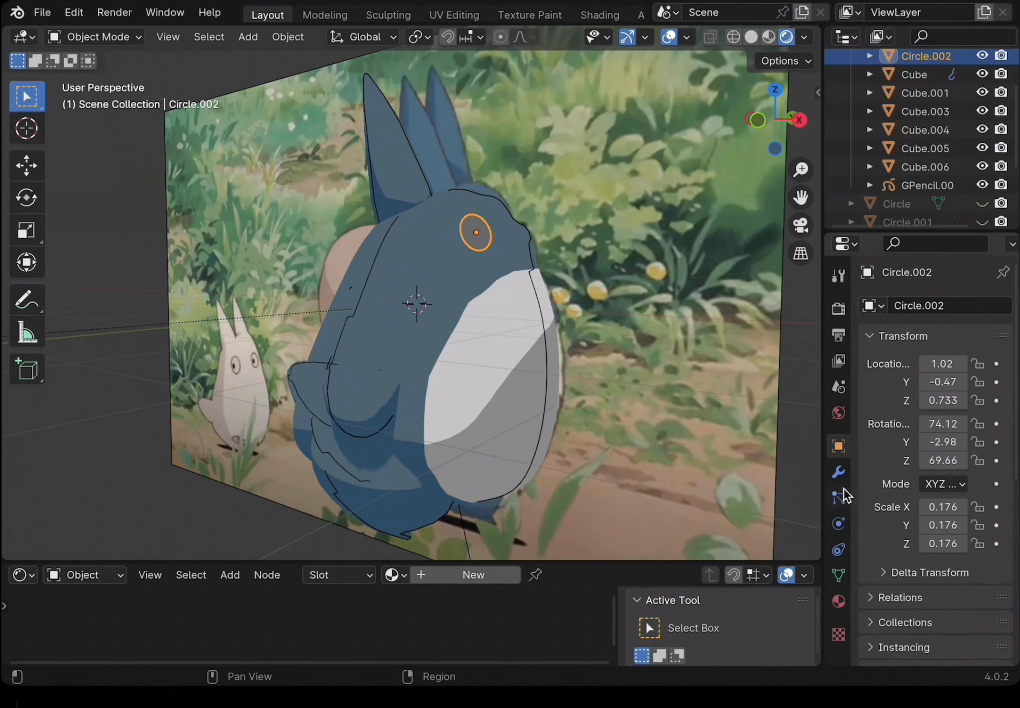
- Add a Mirror modifier to the eye disc, using the body as mirror object and Y as the only axis
click(838, 472)
click(895, 307)
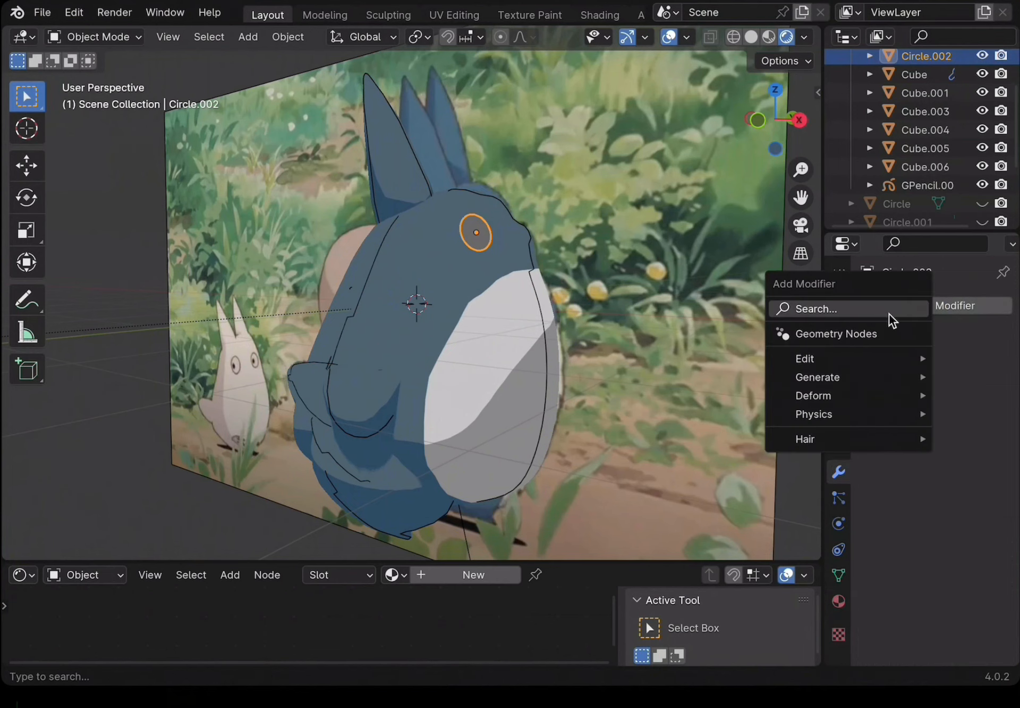
click(863, 308)
click(822, 343)
click(977, 432)
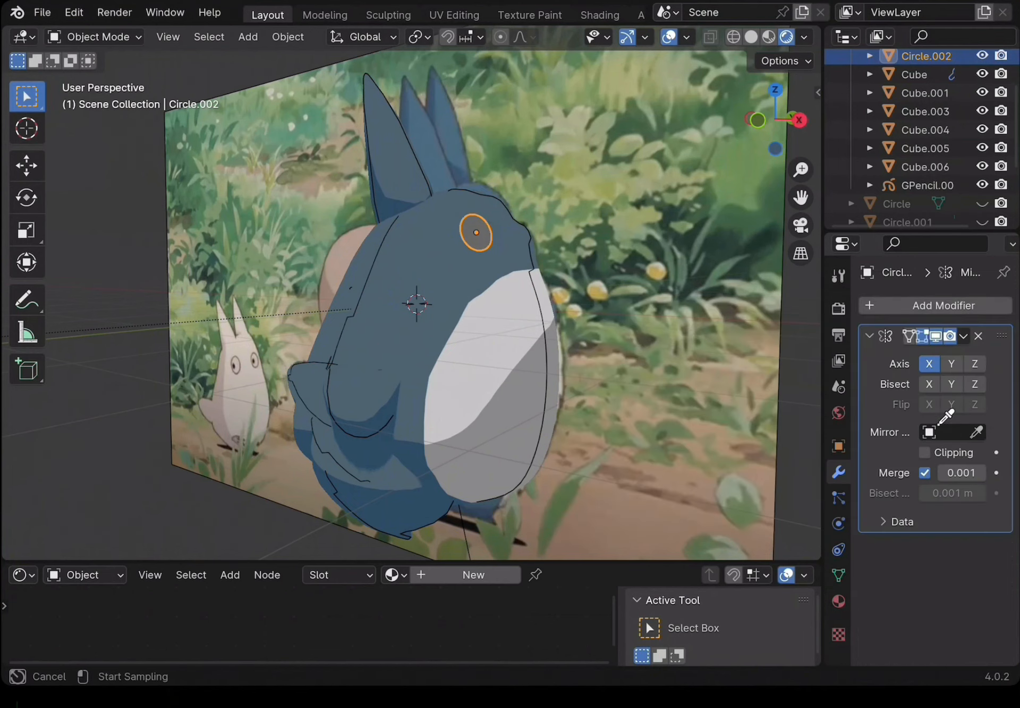
click(473, 335)
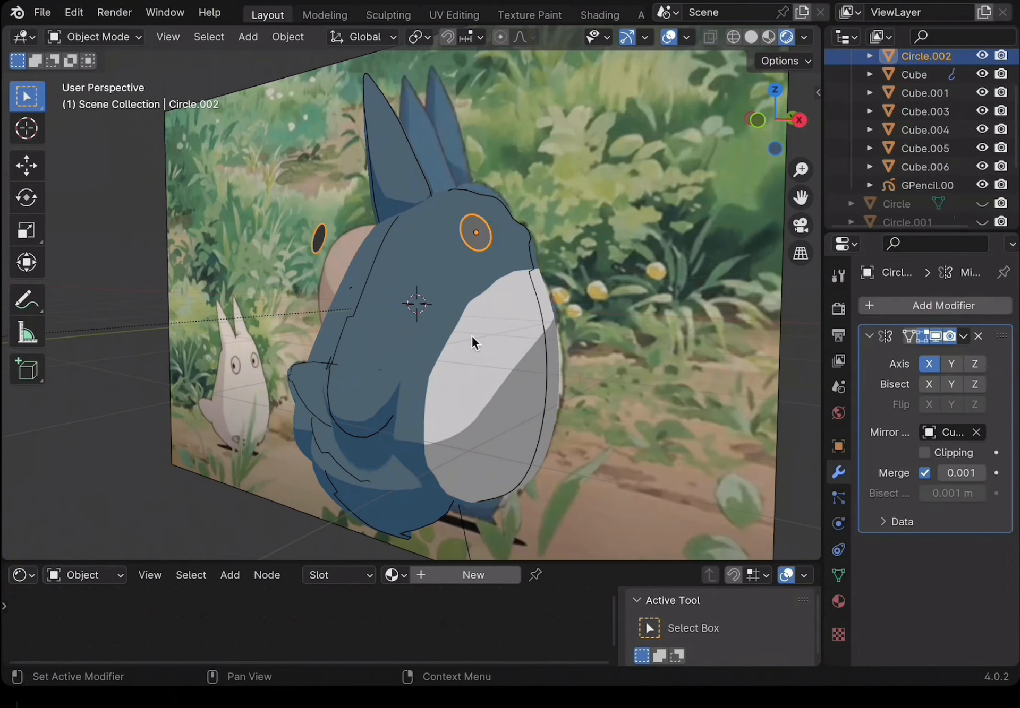
click(929, 364)
scroll(682, 327, right, 10)
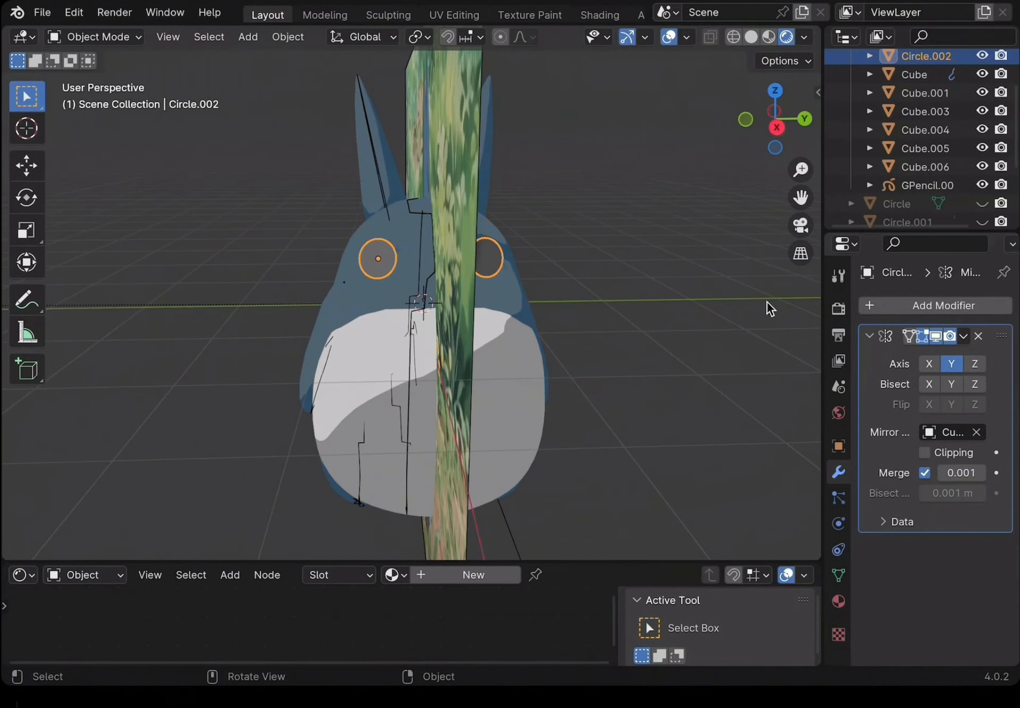
- Deselect the eye disc and add a point light to the scene
click(583, 282)
scroll(584, 282, right, 10)
scroll(583, 281, left, 10)
key(shift+a)
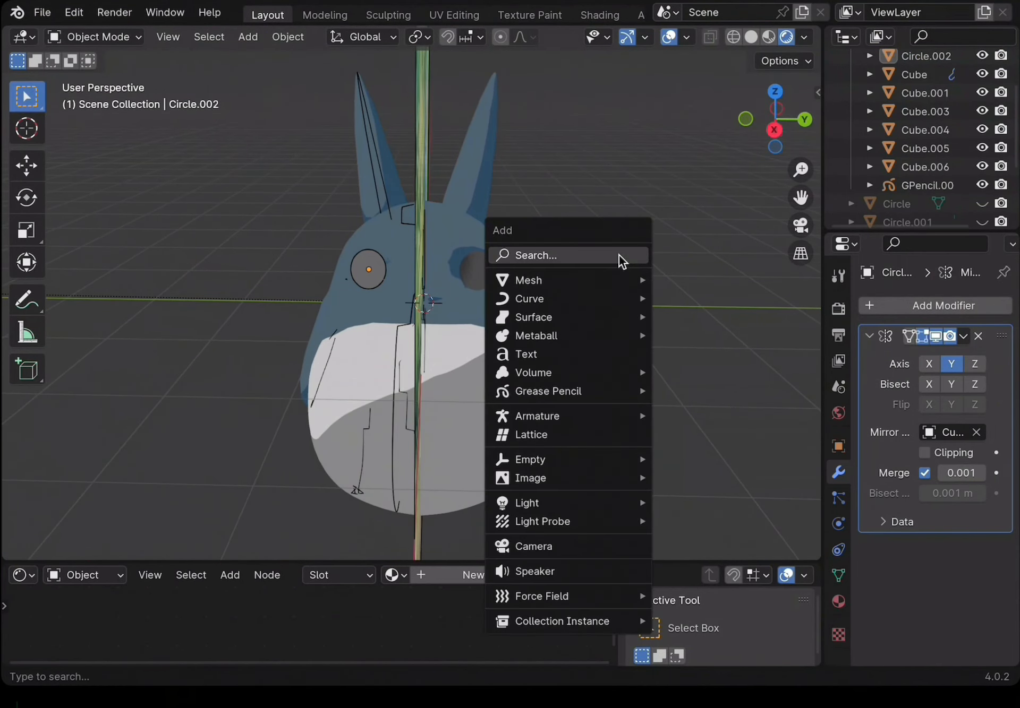
click(700, 503)
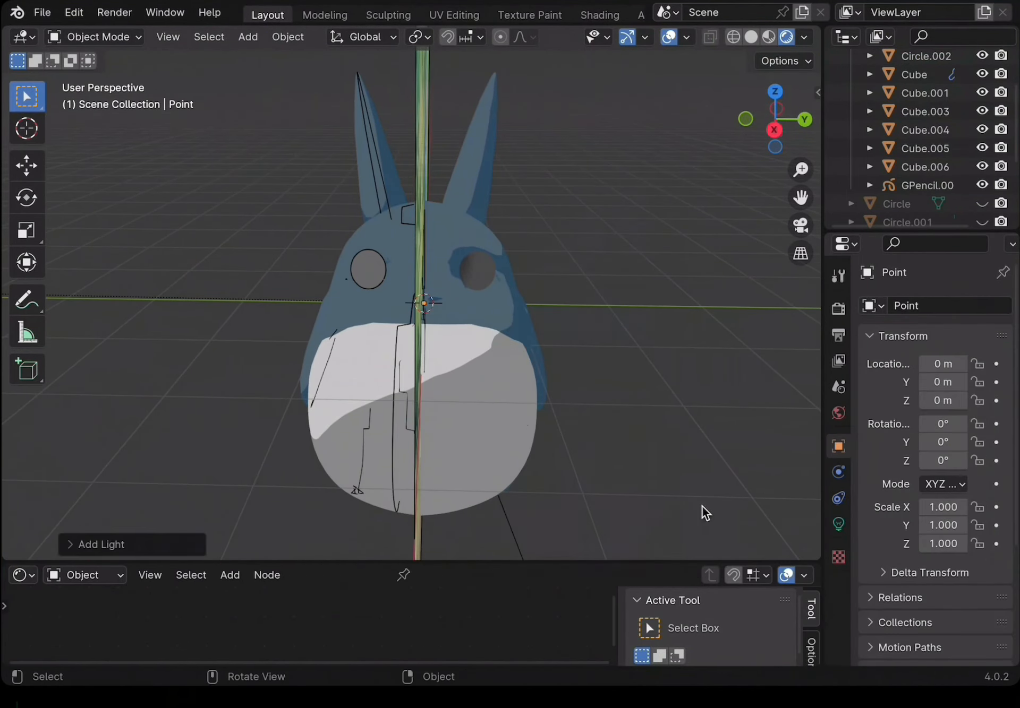
- Move the point light beside the mirrored eye, to about X 1.20, Y 0.60, Z 0.83 m
scroll(517, 415, left, 10)
key(g)
click(663, 339)
scroll(663, 340, right, 15)
key(g)
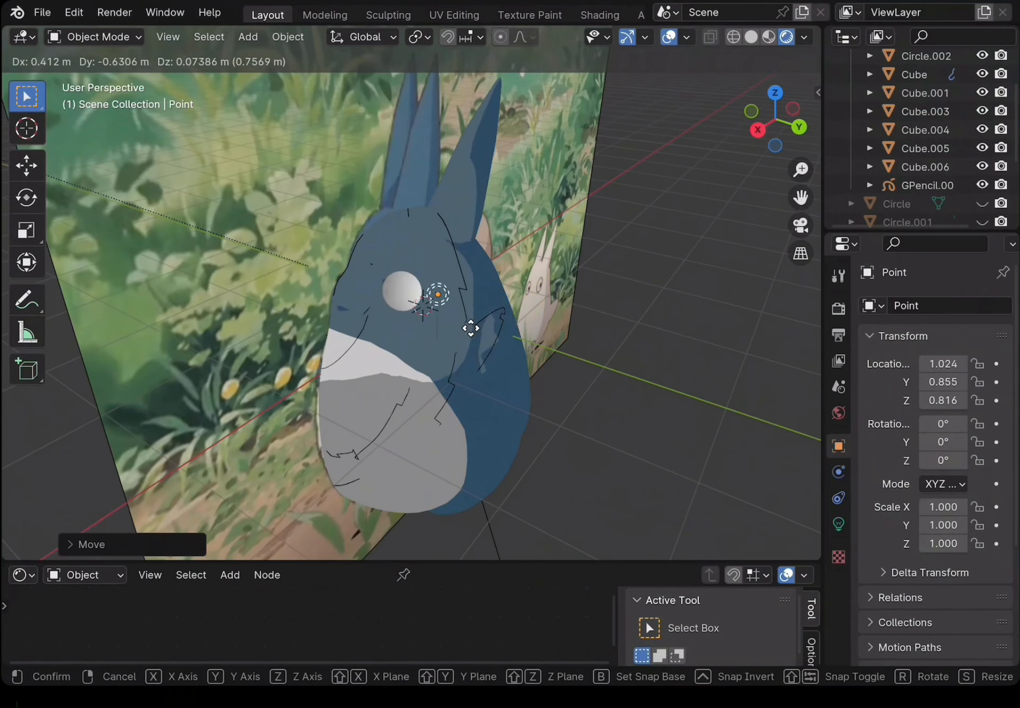
click(464, 326)
- Bring the point light closer to the mirrored eye, to about X 0.98, Y 0.60, Z 0.72 m
scroll(465, 326, right, 15)
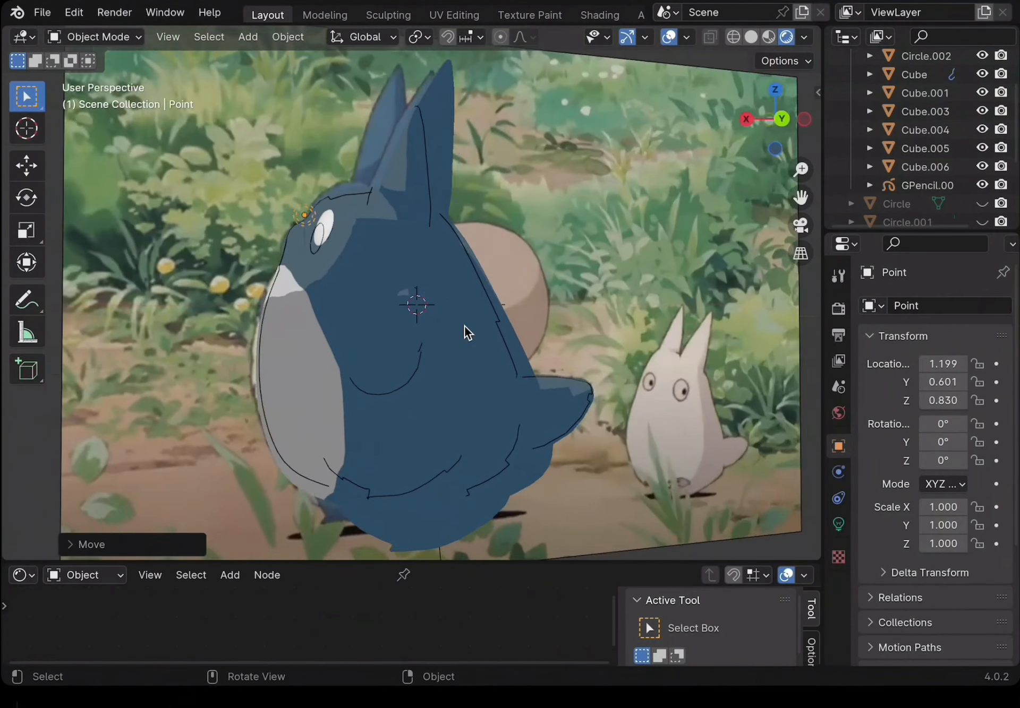
scroll(464, 326, right, 5)
key(g)
click(405, 274)
scroll(406, 274, right, 3)
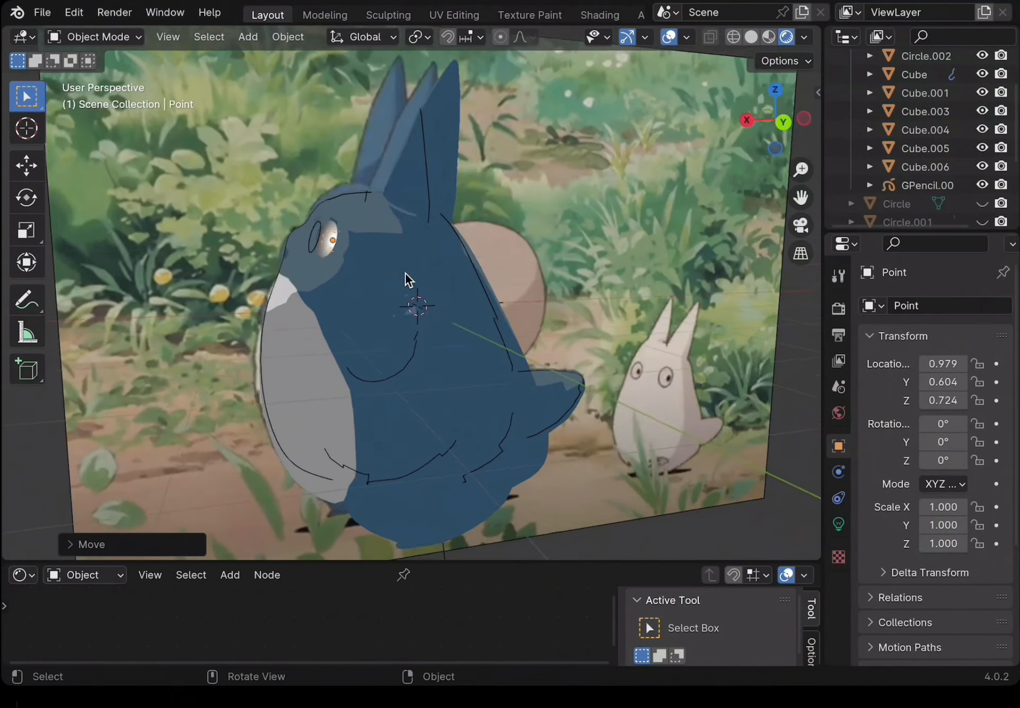
scroll(406, 274, right, 5)
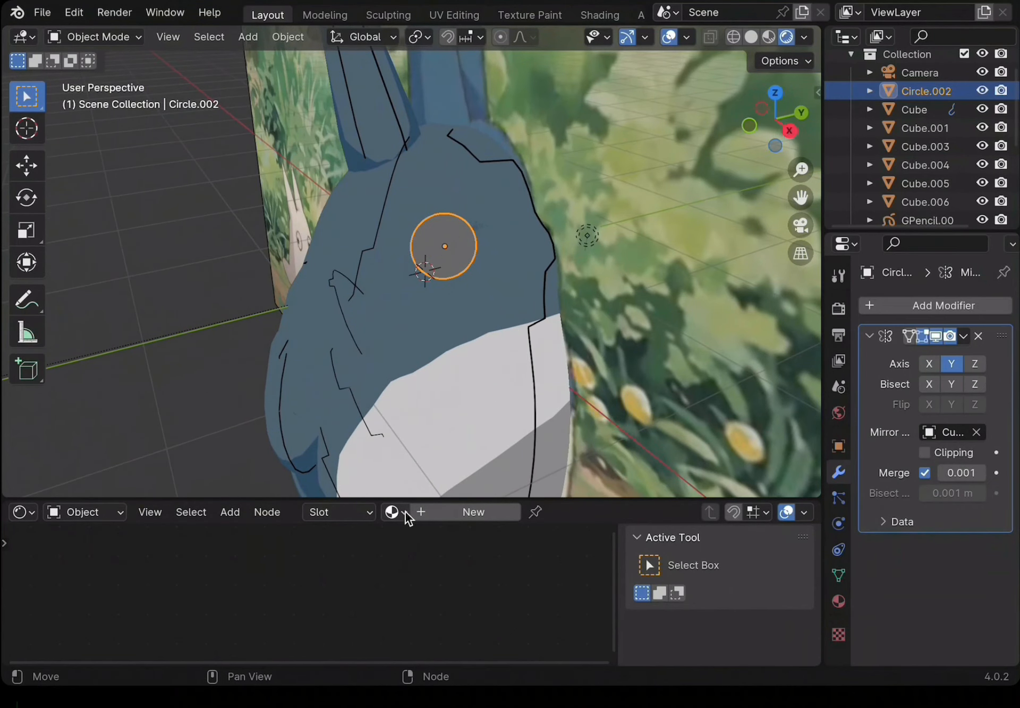
- Assign the existing Eyes material to the eye disc
click(395, 512)
click(437, 302)
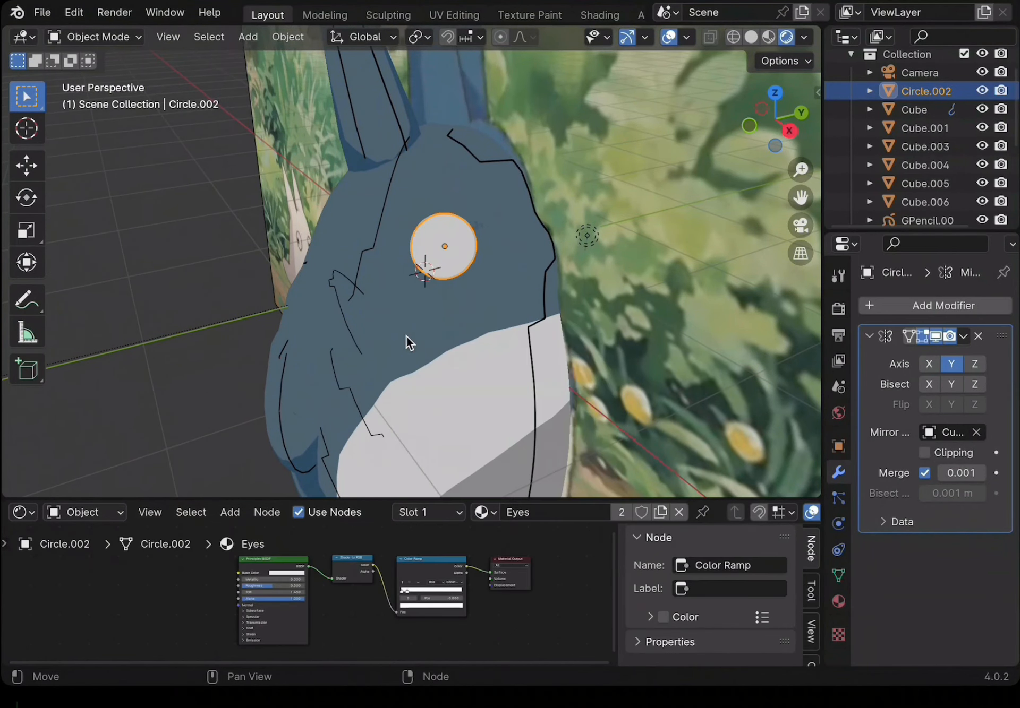
click(493, 514)
key(Escape)
- Extrude the eye disc's outline in place and scale it inward to a pupil ring about one third its radius
key(Tab)
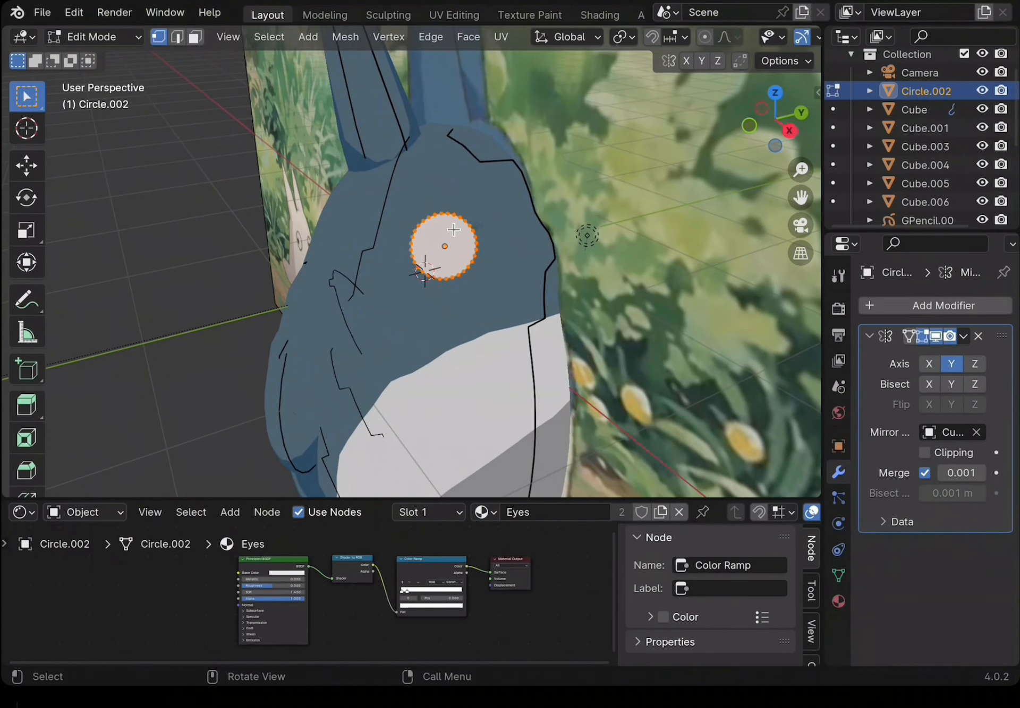
key(e)
right_click(529, 244)
key(s)
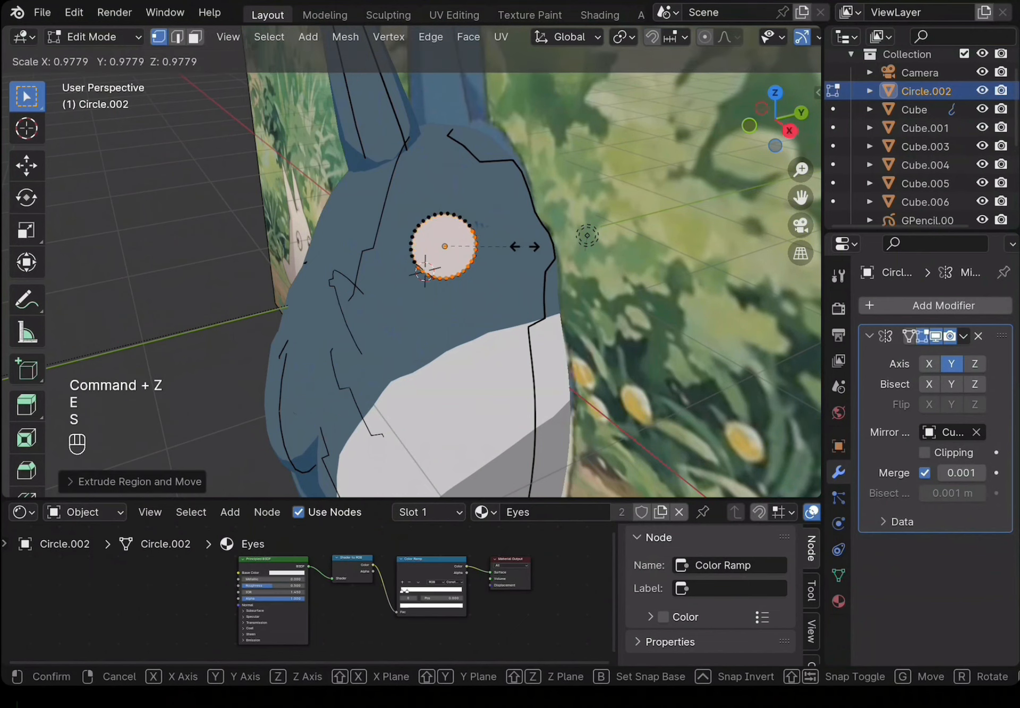
click(471, 240)
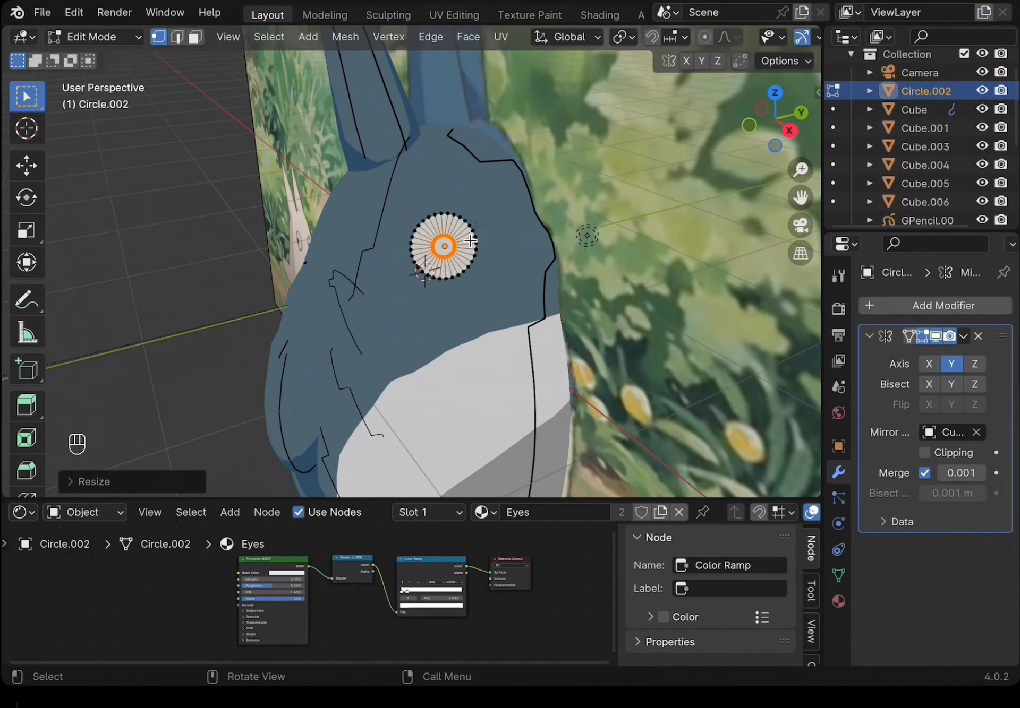
- Shift the selected pupil ring across the eye disc by about 0.03 m in X and 0.06 m in Y
middle_drag(471, 241, 467, 239)
key(g)
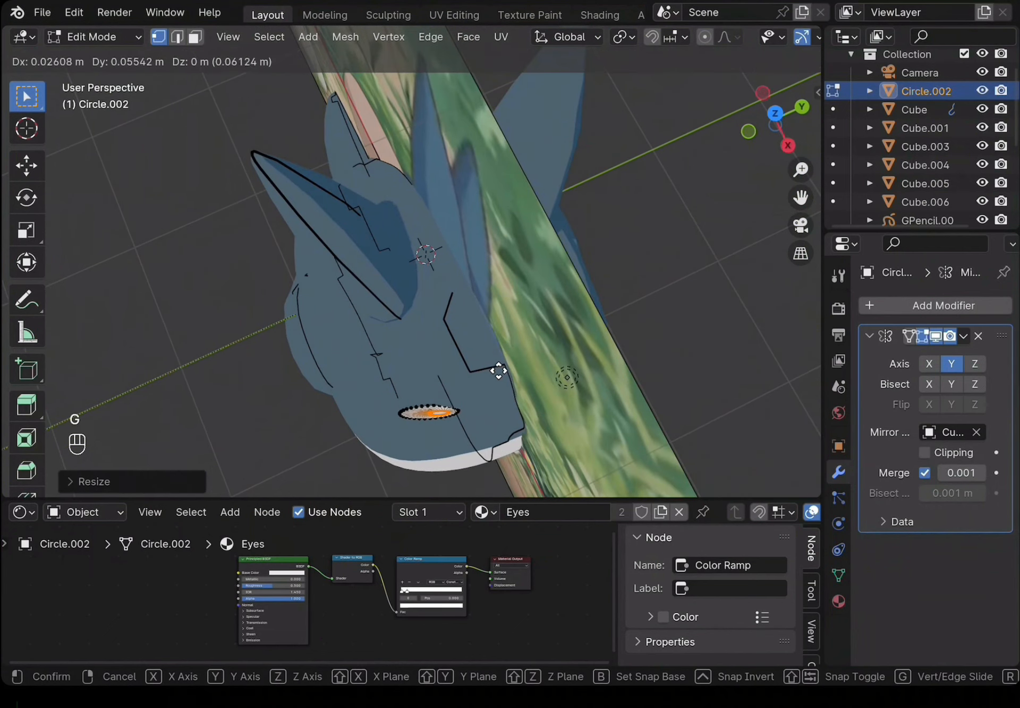
click(498, 371)
middle_drag(499, 371, 497, 370)
- Add a second material slot for the pupil faces, using a single-user copy of the Eyes material
click(196, 36)
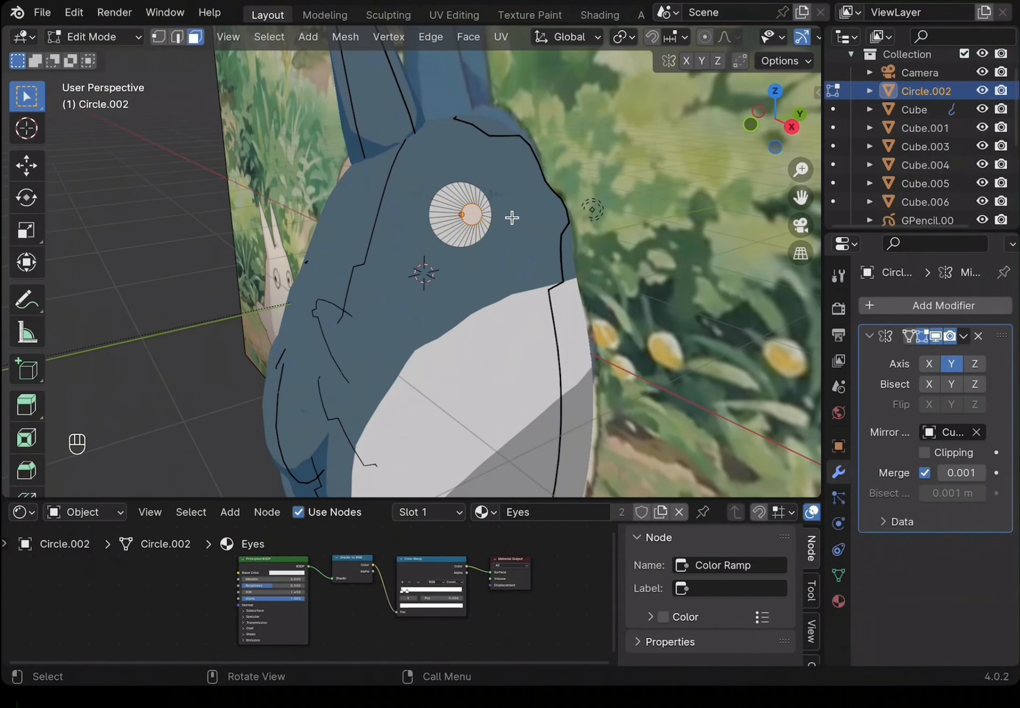
click(839, 604)
click(1004, 309)
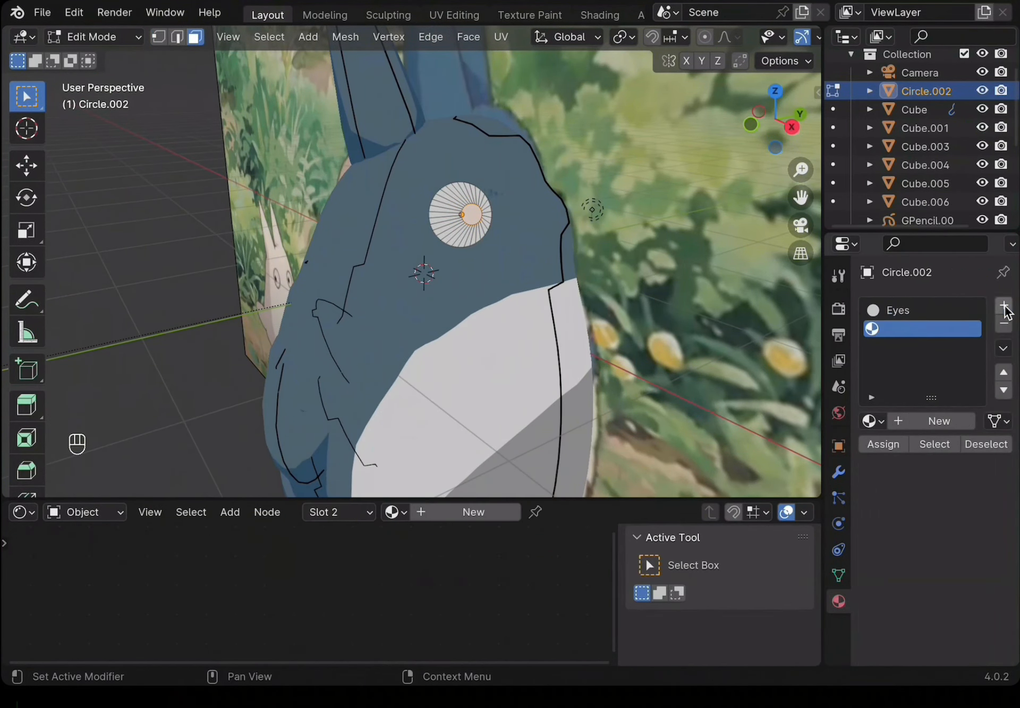
click(871, 421)
click(694, 448)
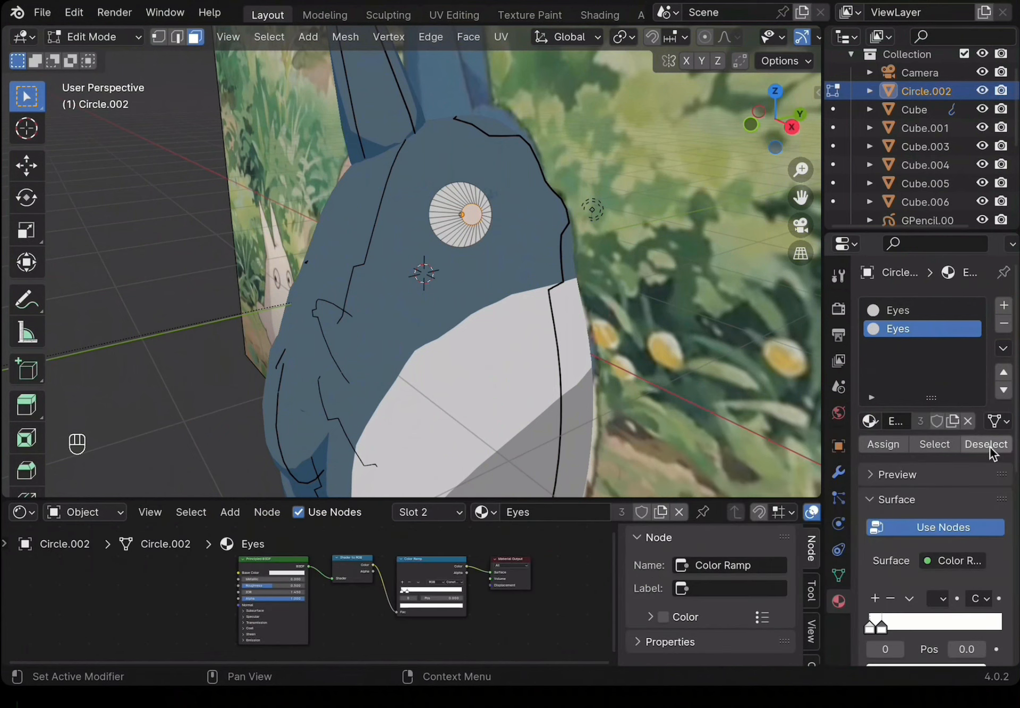
click(948, 422)
- Set both Color Ramp stops of the pupil's Eyes.001 material to black
scroll(948, 629, down, 5)
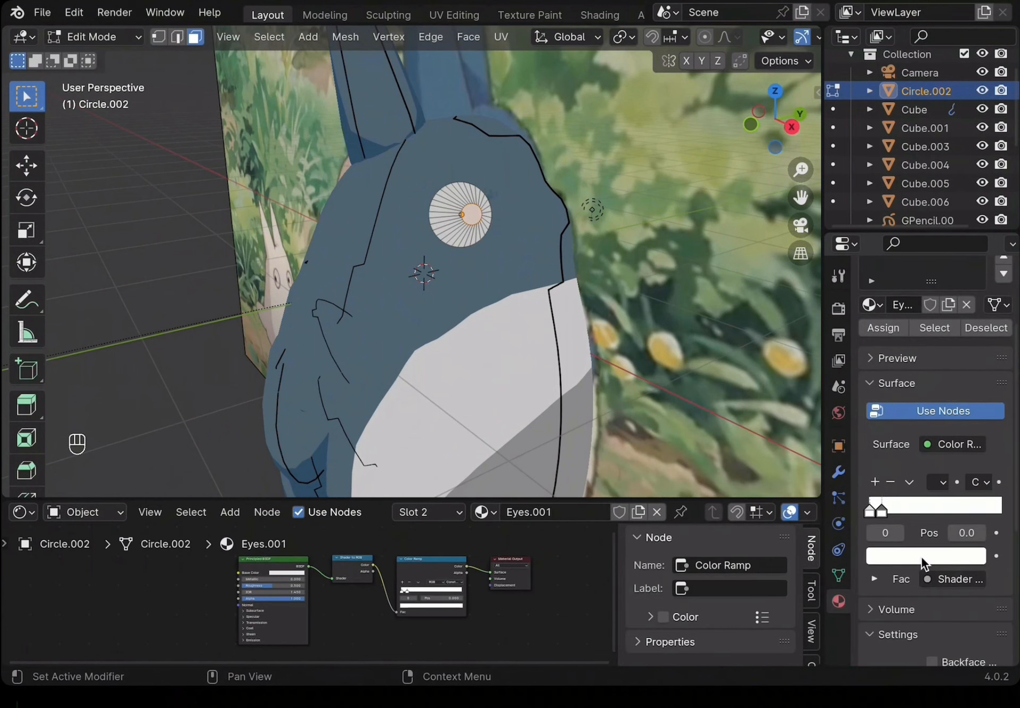
click(951, 556)
drag(973, 364, 971, 428)
click(883, 511)
click(928, 558)
drag(969, 268, 971, 428)
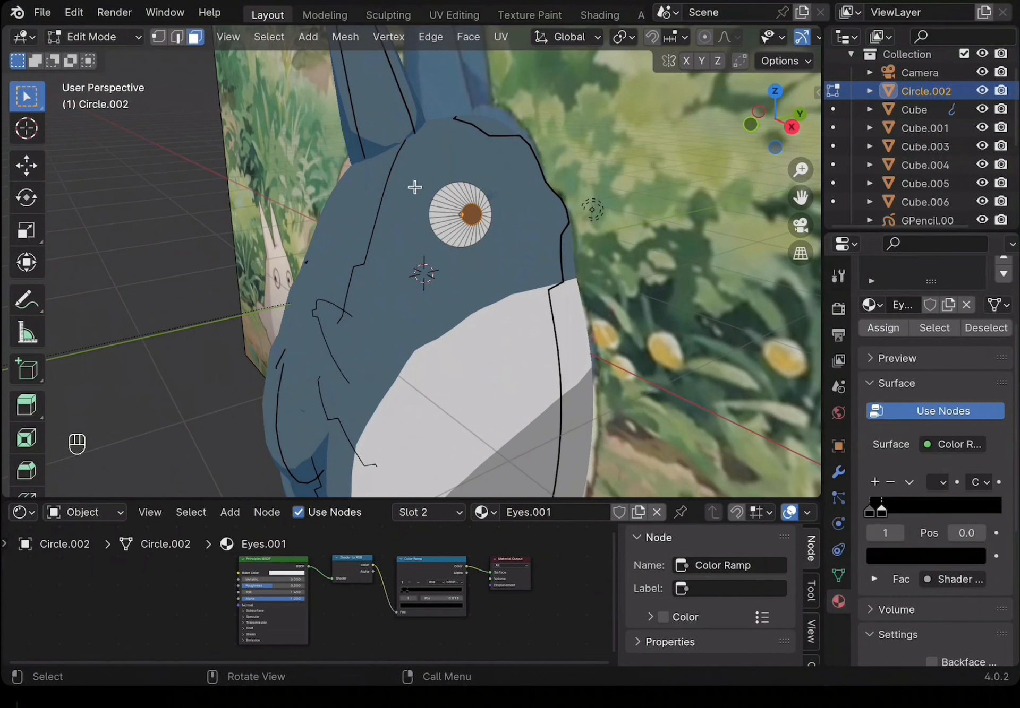
- Try to move the pupil faces across the eye disc, and undo the move
key(Tab)
key(Tab)
middle_drag(482, 187, 553, 332)
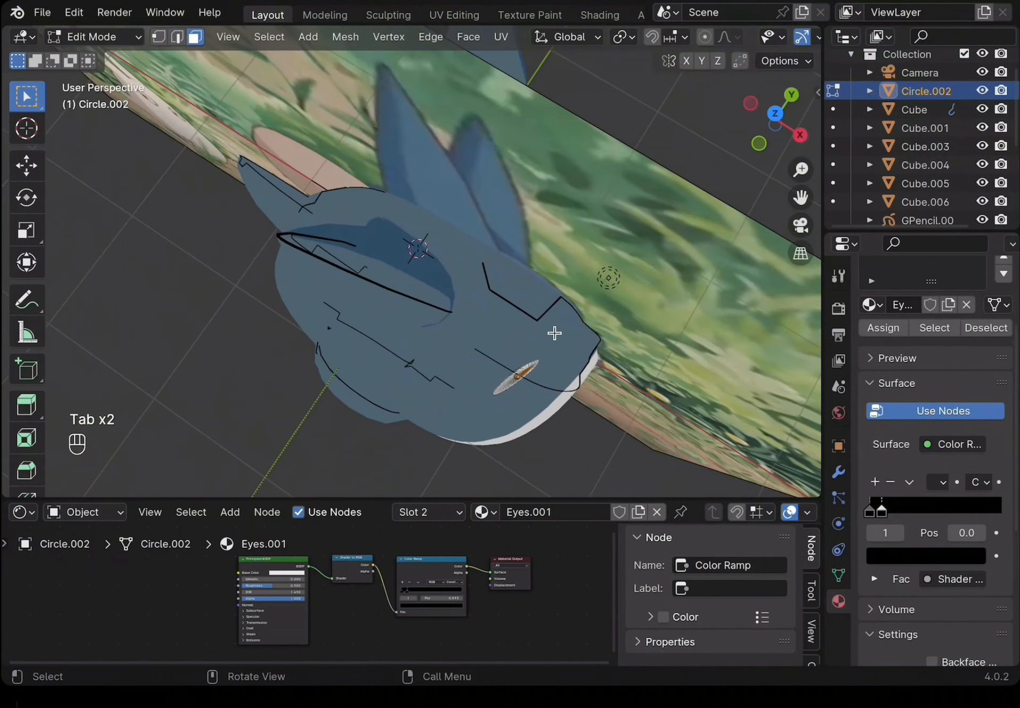
key(g)
click(566, 380)
key(super+z)
middle_drag(562, 377, 562, 376)
- In a front wireframe view of the body mesh, raise the snout-tip vertices about 0.03 m along Z to form the nose
key(Tab)
key(KP_1)
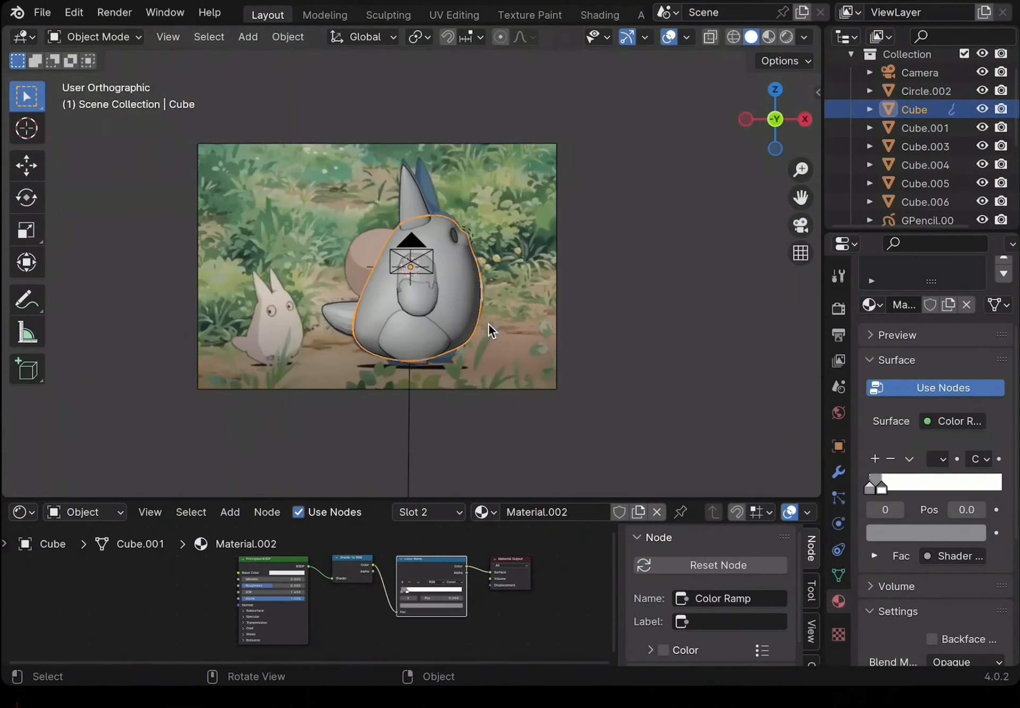
scroll(646, 203, up, 10)
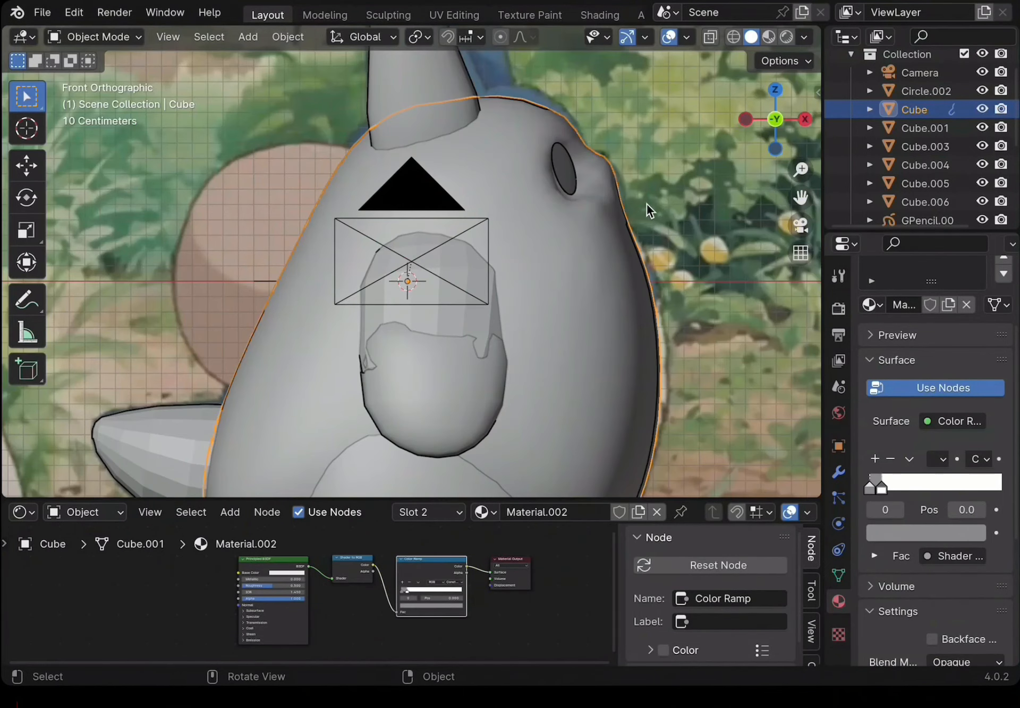
shift+scroll(645, 149, right, 10)
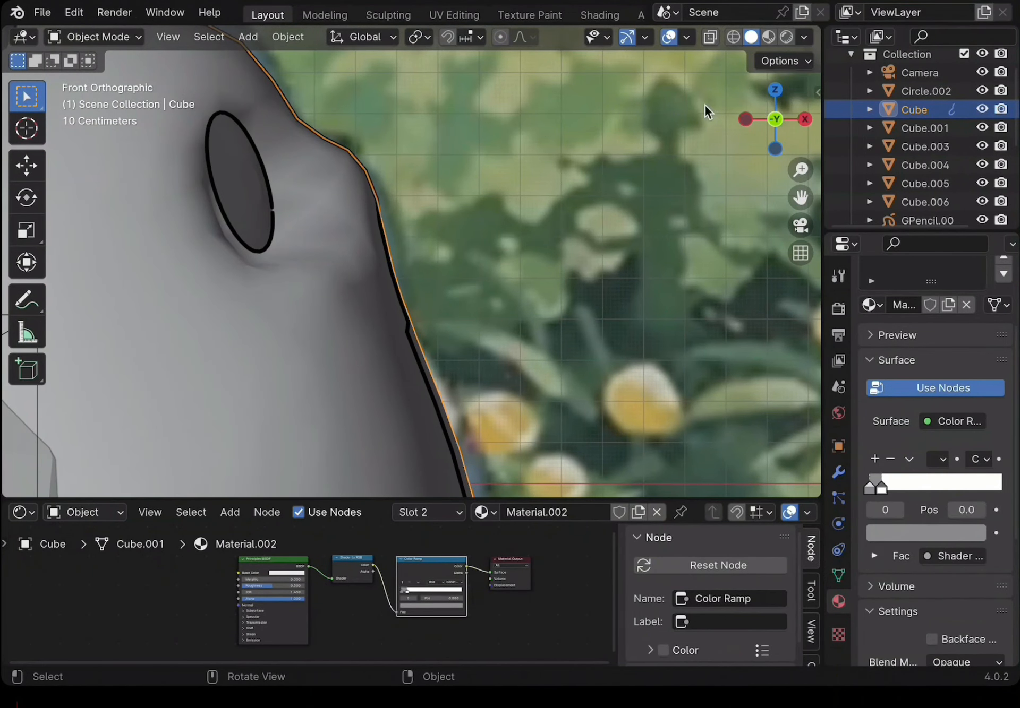
click(733, 39)
key(Tab)
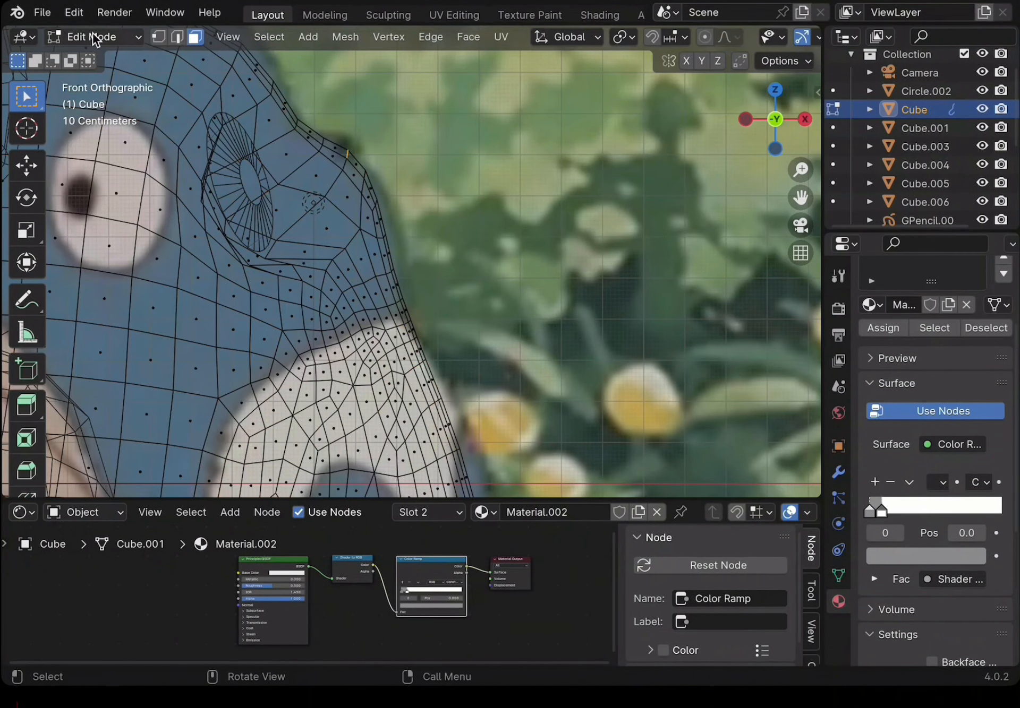
click(160, 41)
click(351, 153)
drag(339, 127, 356, 184)
key(g)
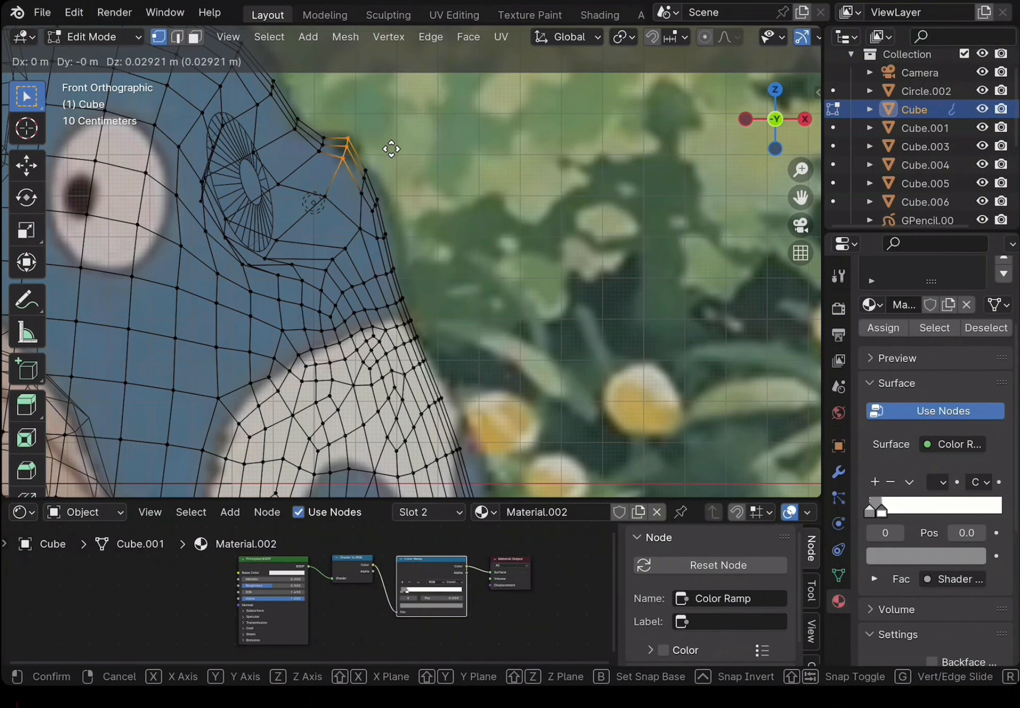
click(341, 143)
- Move the profile vertices above and below the nose to follow the snout outline in the reference image
key(g)
click(284, 107)
key(g)
drag(284, 107, 371, 200)
click(296, 134)
key(g)
click(317, 161)
key(g)
key(g)
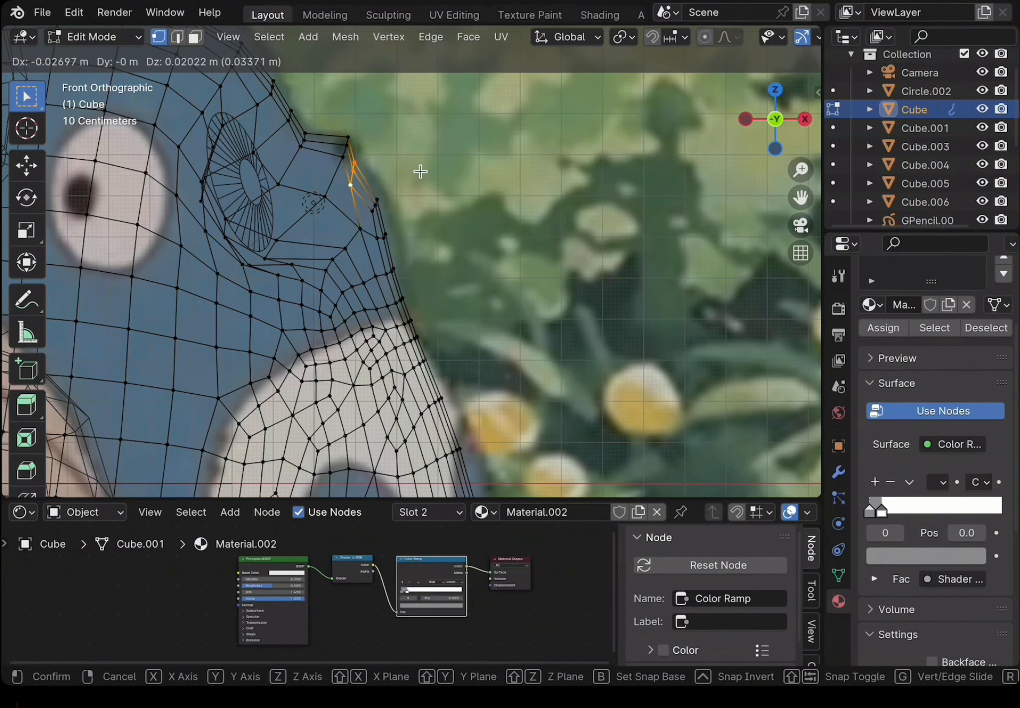
click(408, 277)
- Adjust the vertices directly beneath the nose tip to refine the nose's shape
scroll(772, 42, down, 5)
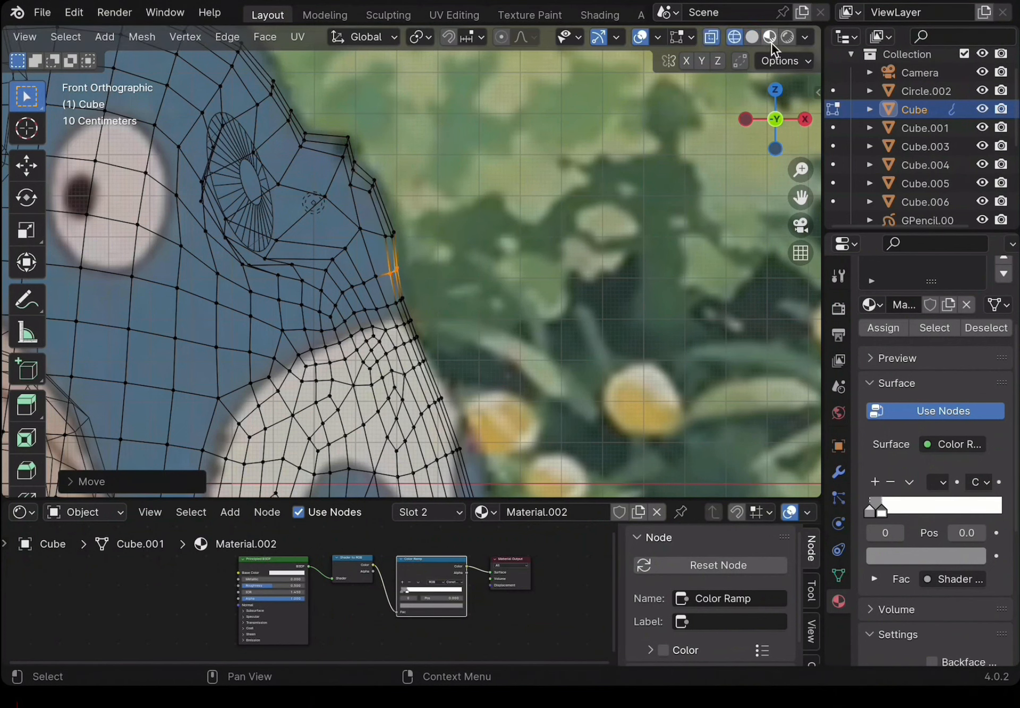
click(772, 42)
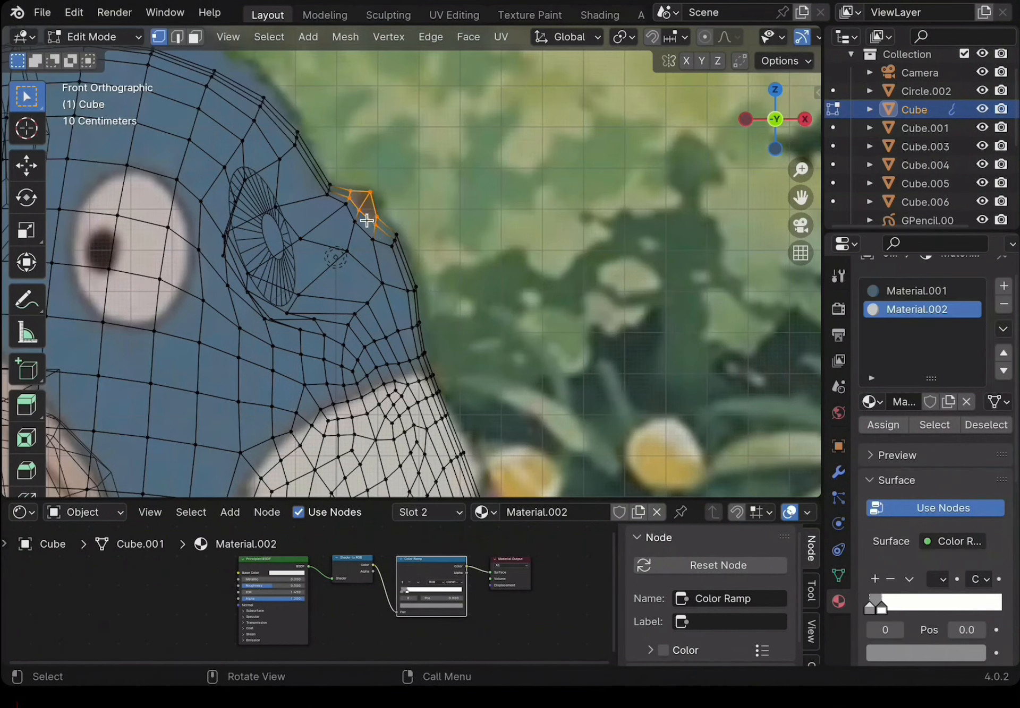
click(378, 228)
key(g)
click(377, 227)
- Select the nose faces and add a third material slot based on the Eyes material, renamed Nose
click(195, 41)
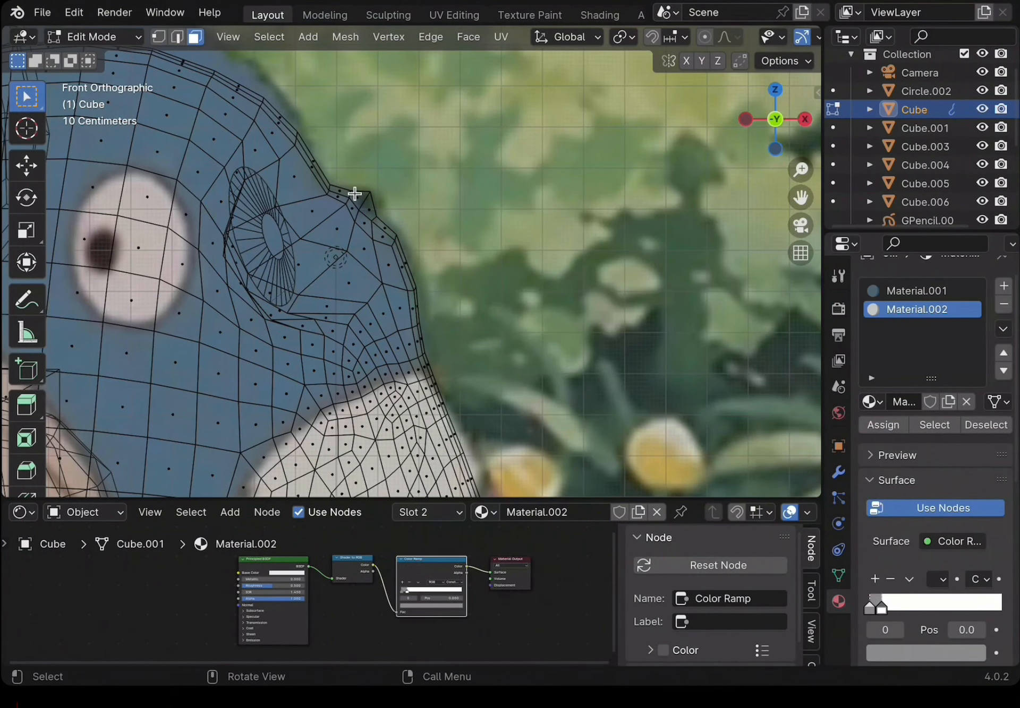
click(367, 204)
click(1003, 287)
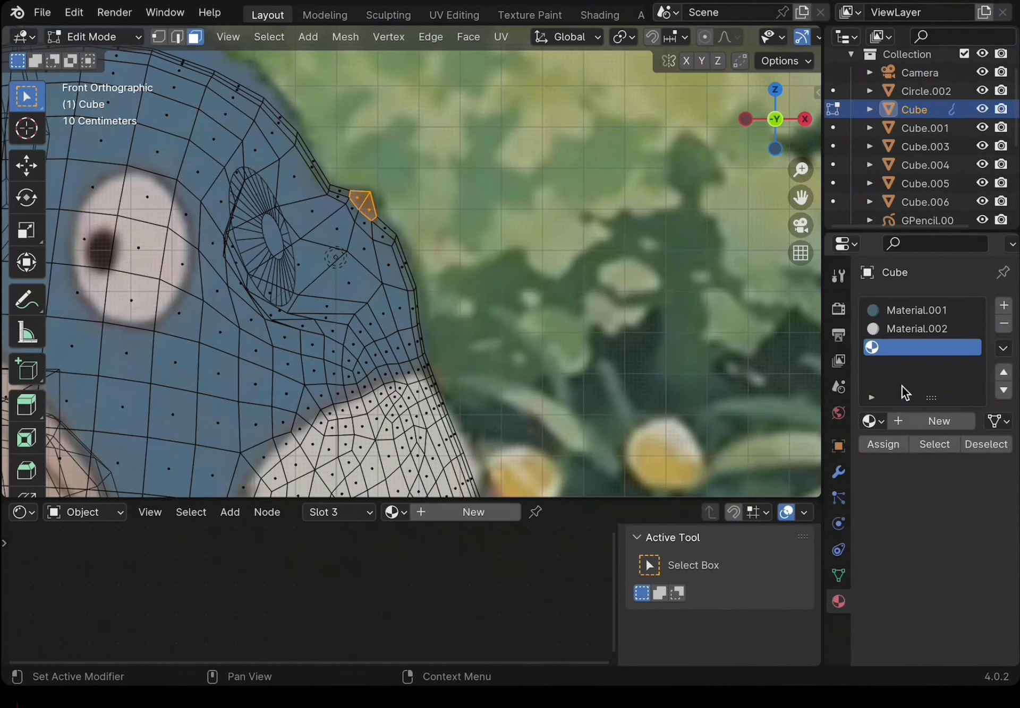
click(871, 421)
click(828, 483)
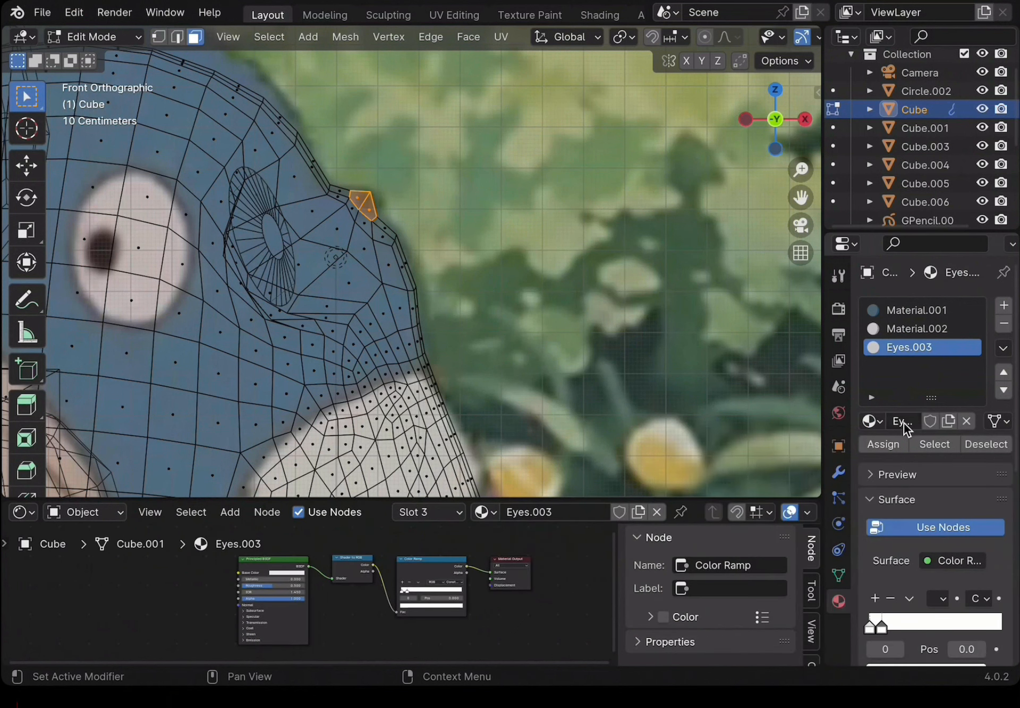
click(903, 423)
text(Nose)
key(Return)
- Give the Nose material's first Color Ramp stop a very dark brown and copy that colour to the second stop
scroll(925, 531, down, 3)
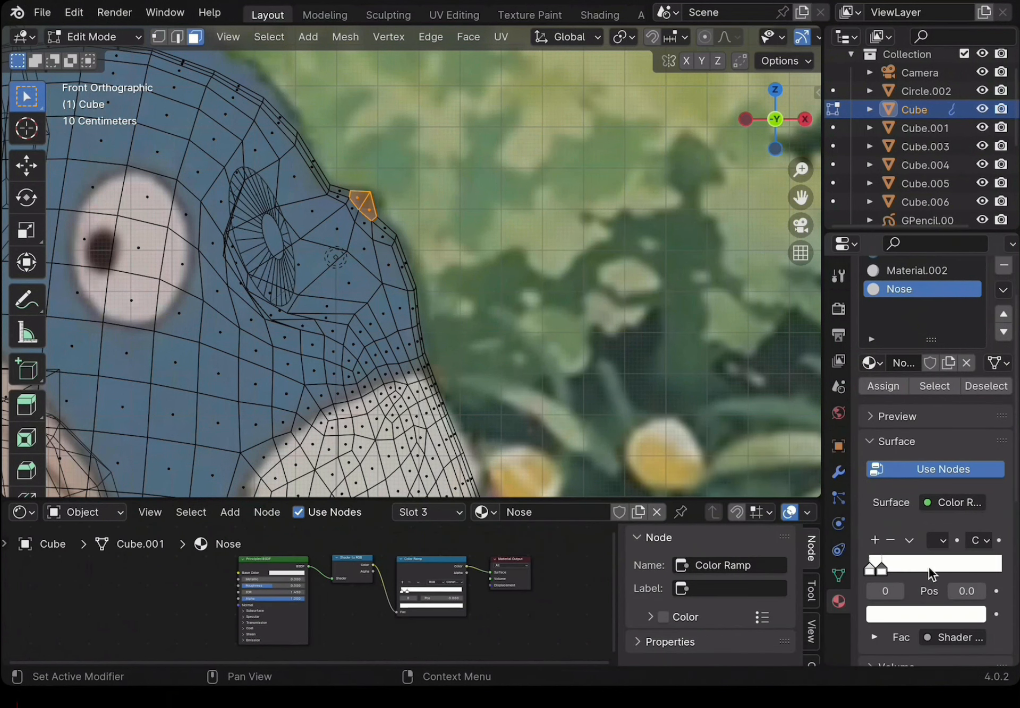
click(937, 614)
click(970, 469)
click(865, 457)
drag(864, 457, 851, 454)
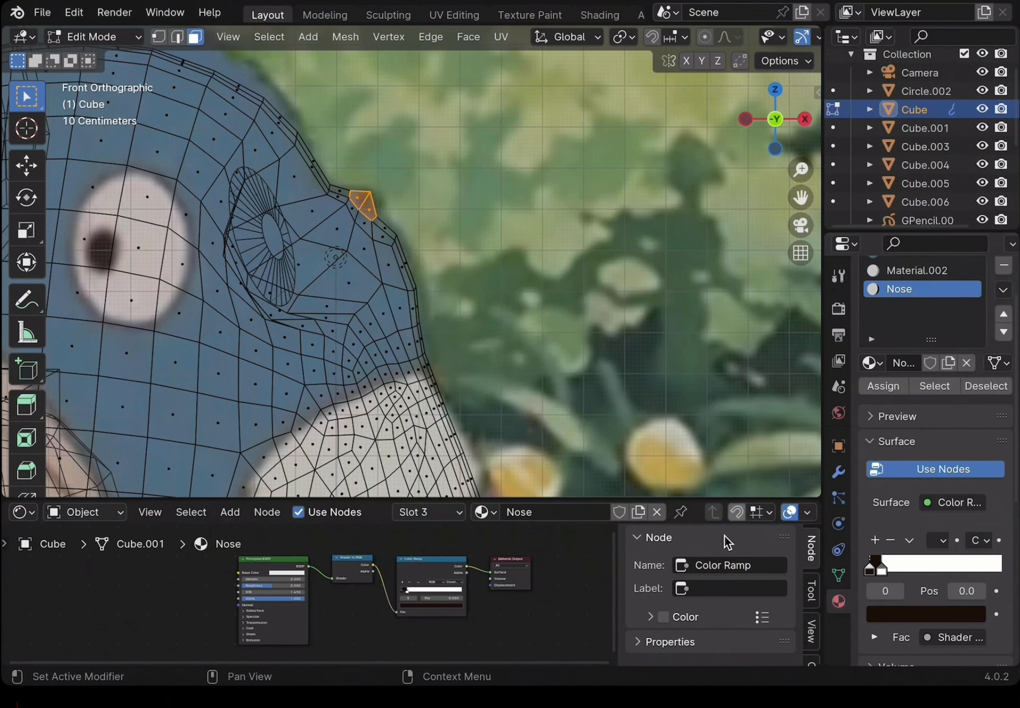
key(ctrl+c)
click(881, 566)
key(ctrl+v)
click(926, 614)
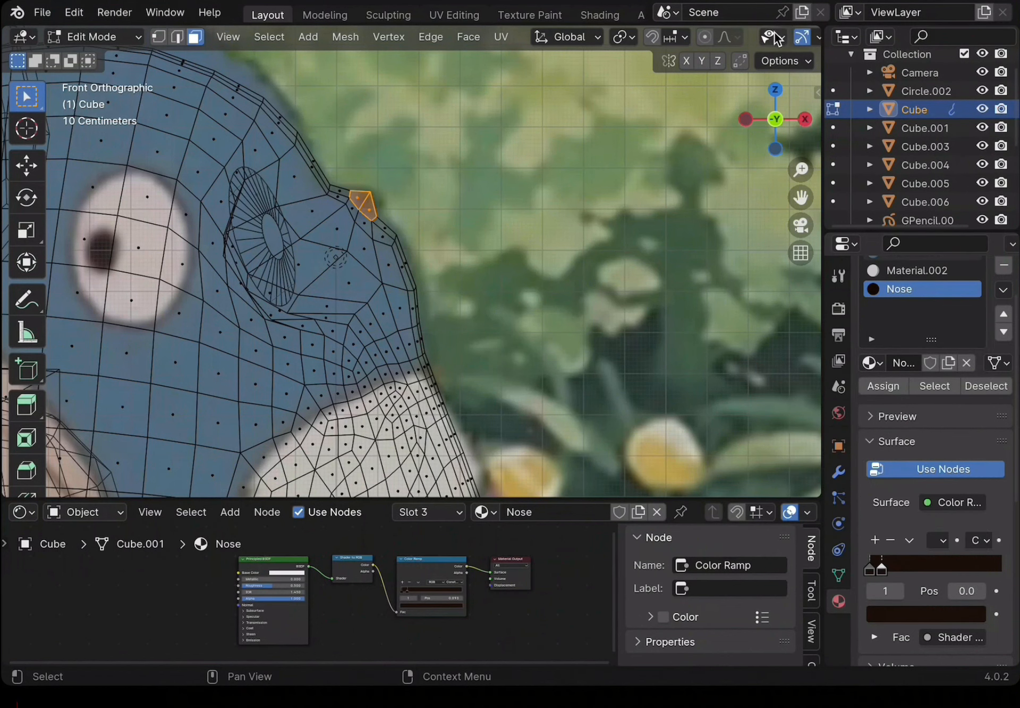
- Reposition the individual vertices around the nose tip in wireframe to match the dark nose in the reference image
scroll(777, 40, down, 5)
click(788, 37)
scroll(497, 40, up, 5)
scroll(380, 199, up, 1)
click(380, 199)
scroll(737, 40, down, 5)
click(735, 37)
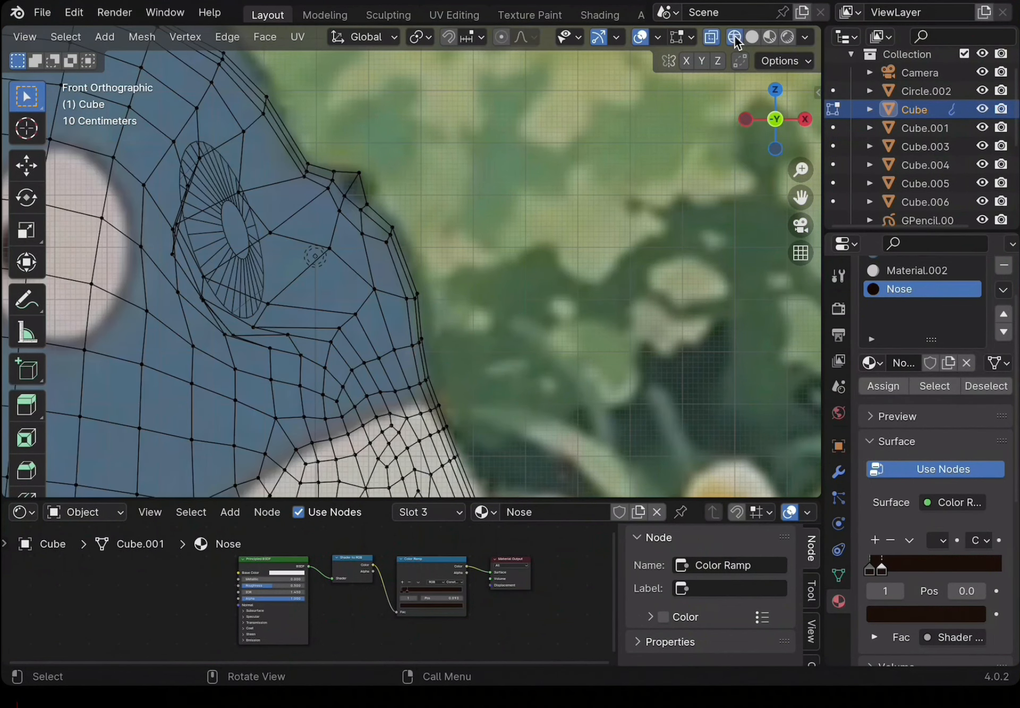
key(g)
click(387, 216)
click(337, 184)
key(g)
click(360, 203)
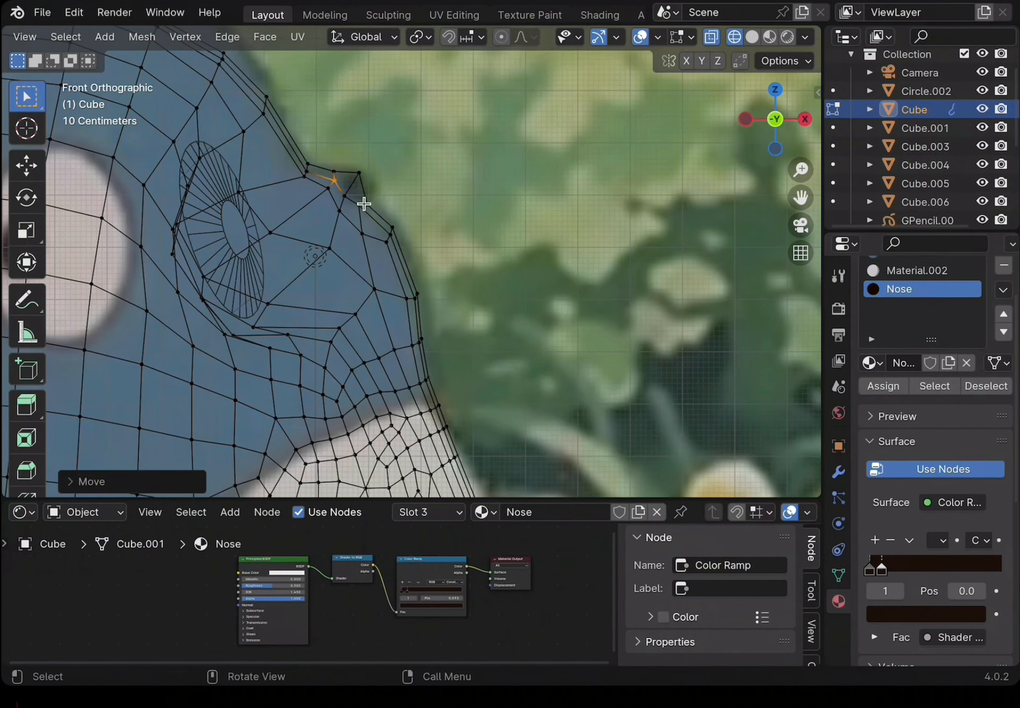
- Move the two vertices on the underside of the nose to tighten its lower edge
scroll(362, 204, up, 2)
drag(321, 164, 359, 186)
key(g)
click(363, 182)
- Sample a brown with the eyedropper for both Color Ramp stops of the Nose material
click(948, 614)
scroll(866, 476, up, 2)
click(869, 570)
click(910, 616)
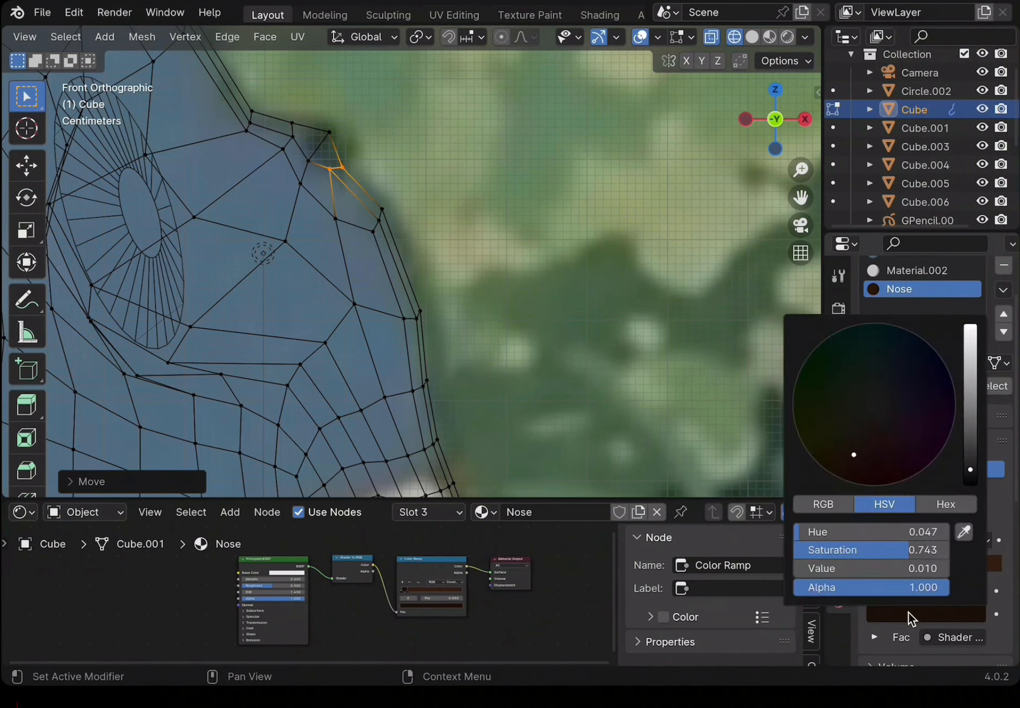
click(964, 531)
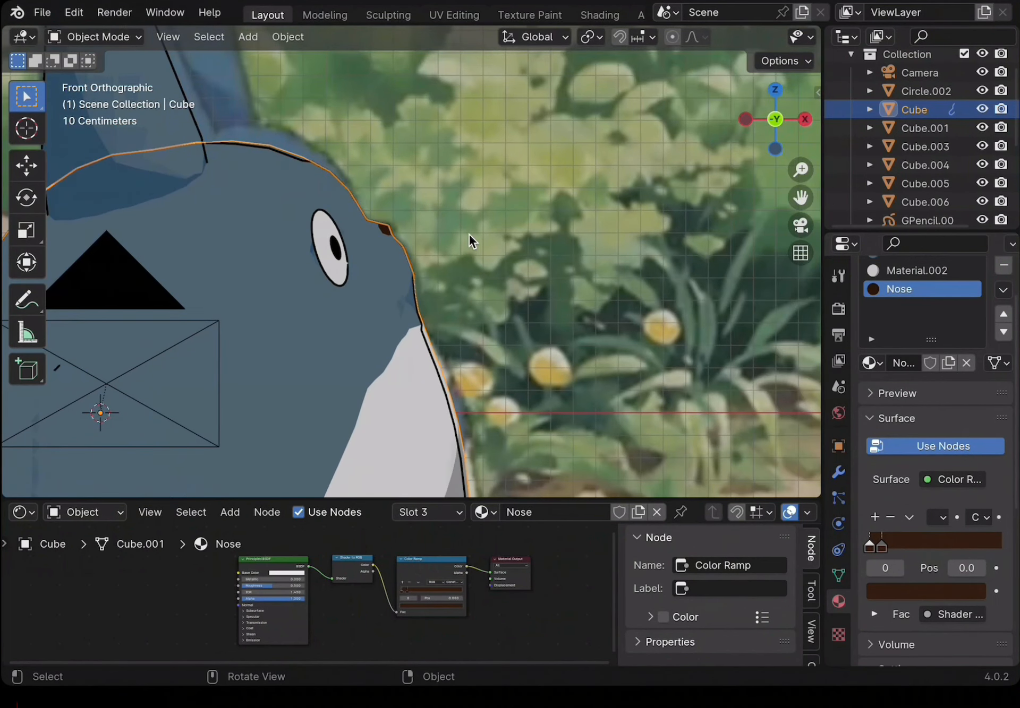
- In camera view, pull the vertex at the top of the belly's front edge outward and down toward the reference outline
key(KP_0)
key(Tab)
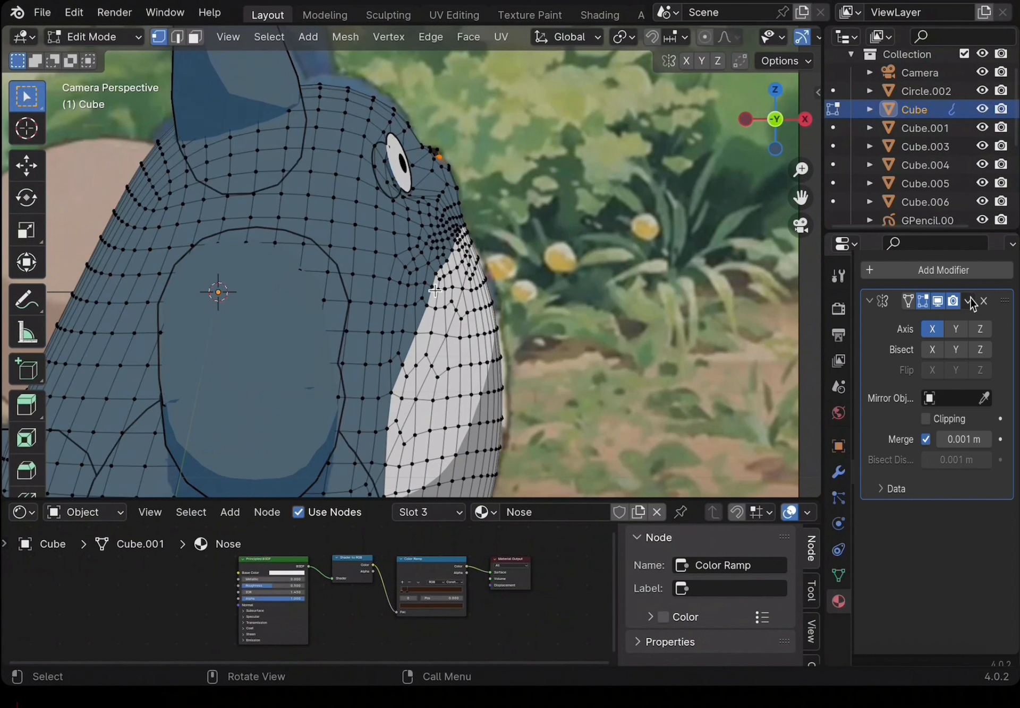
click(970, 301)
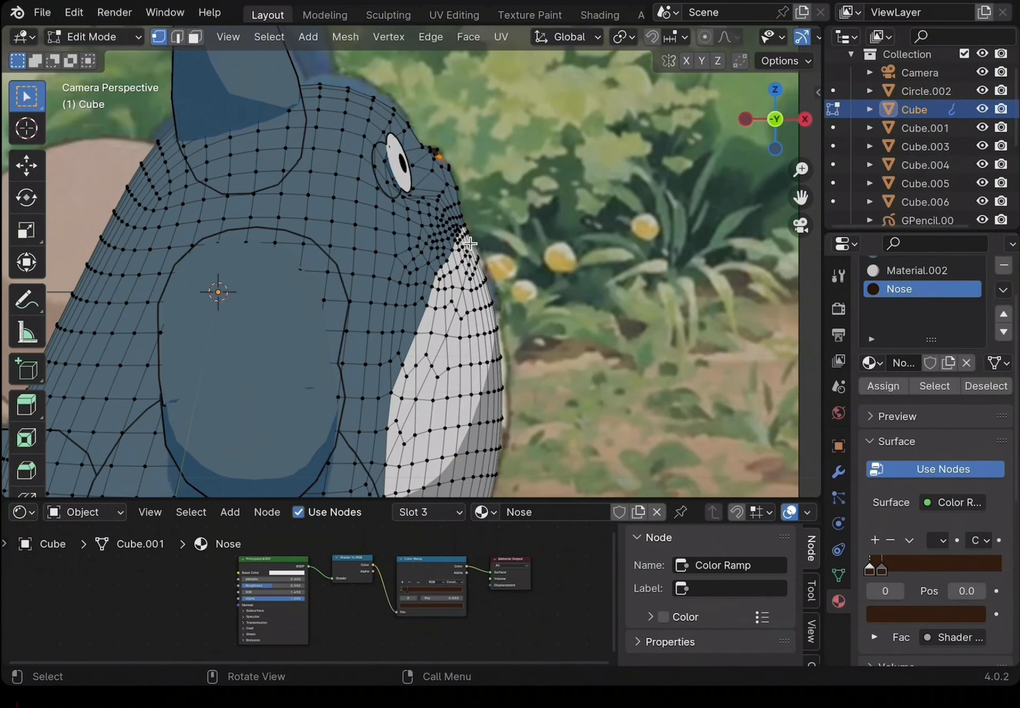
key(g)
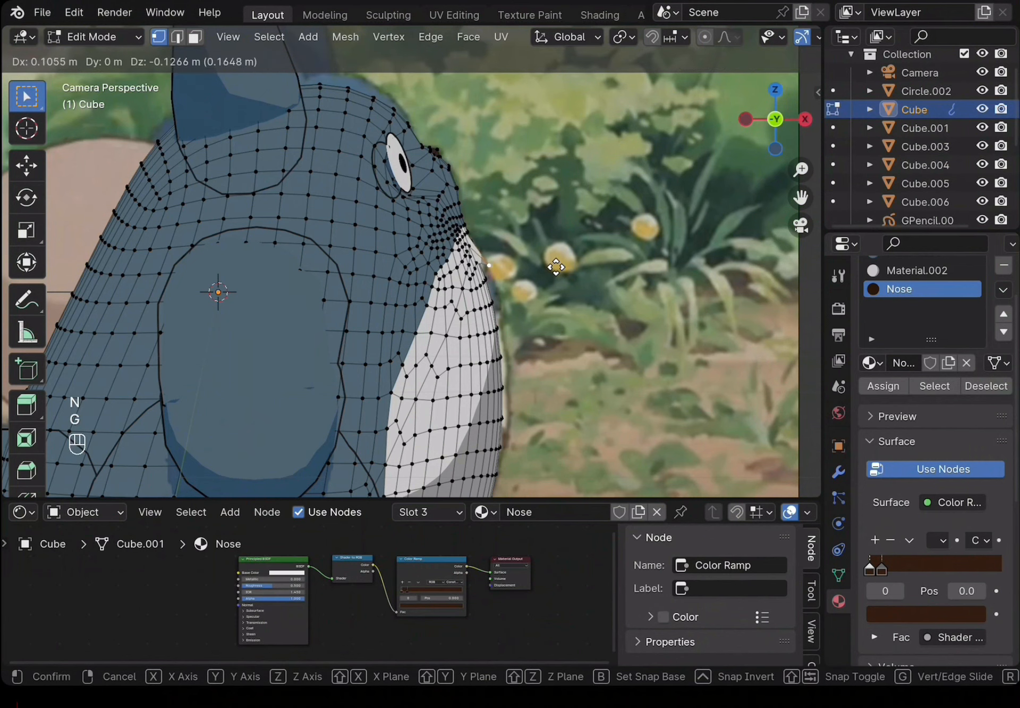
click(554, 275)
scroll(531, 260, down, 3)
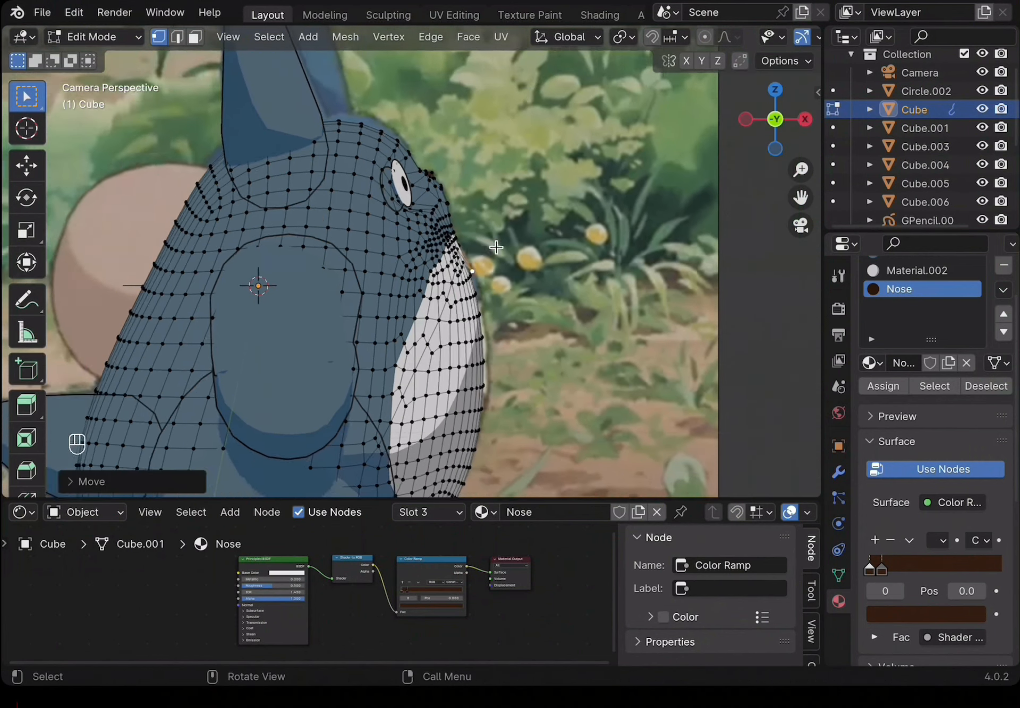
key(Tab)
scroll(457, 177, down, 4)
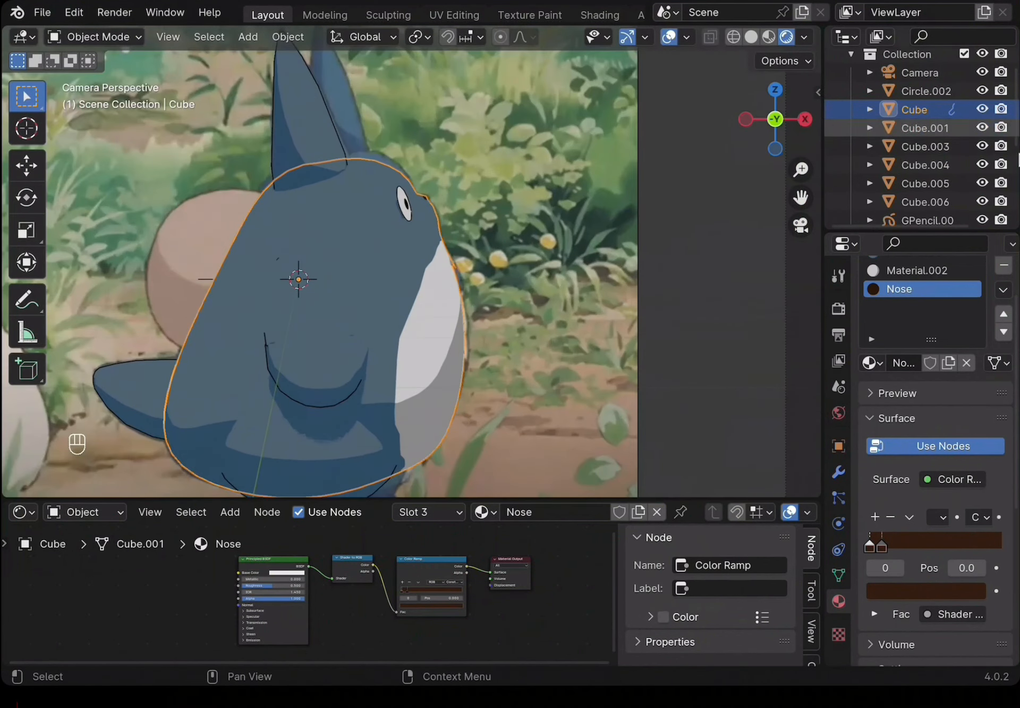
- Raise the Sun light about 3.26 m along Z and rotate it to shift the body's shadow
key(g)
key(z)
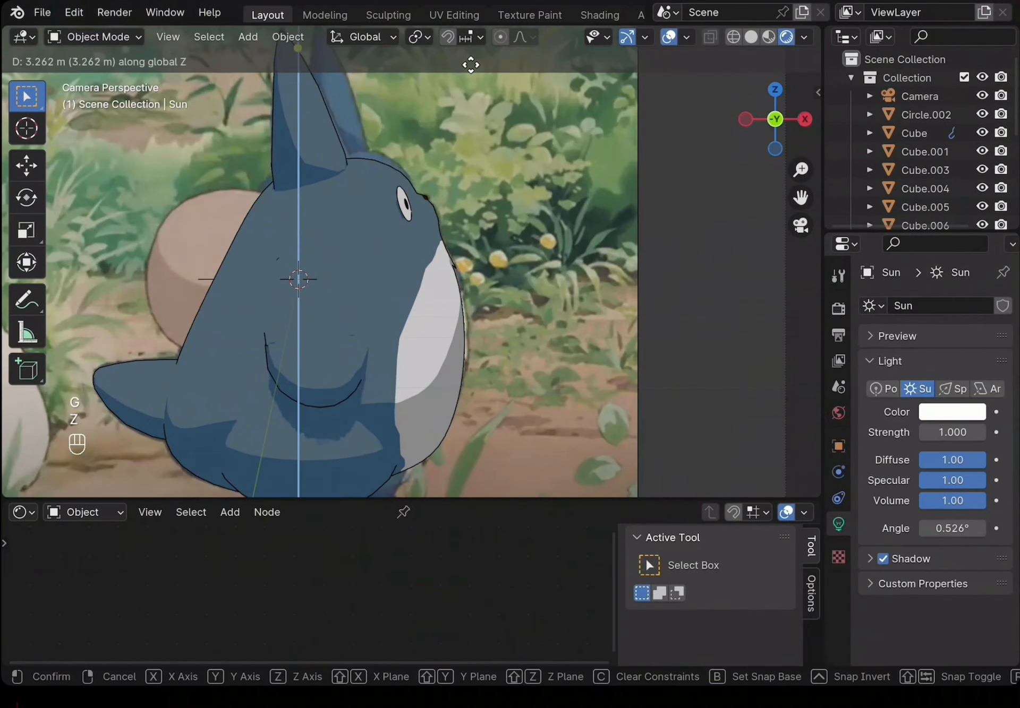
click(471, 65)
key(r)
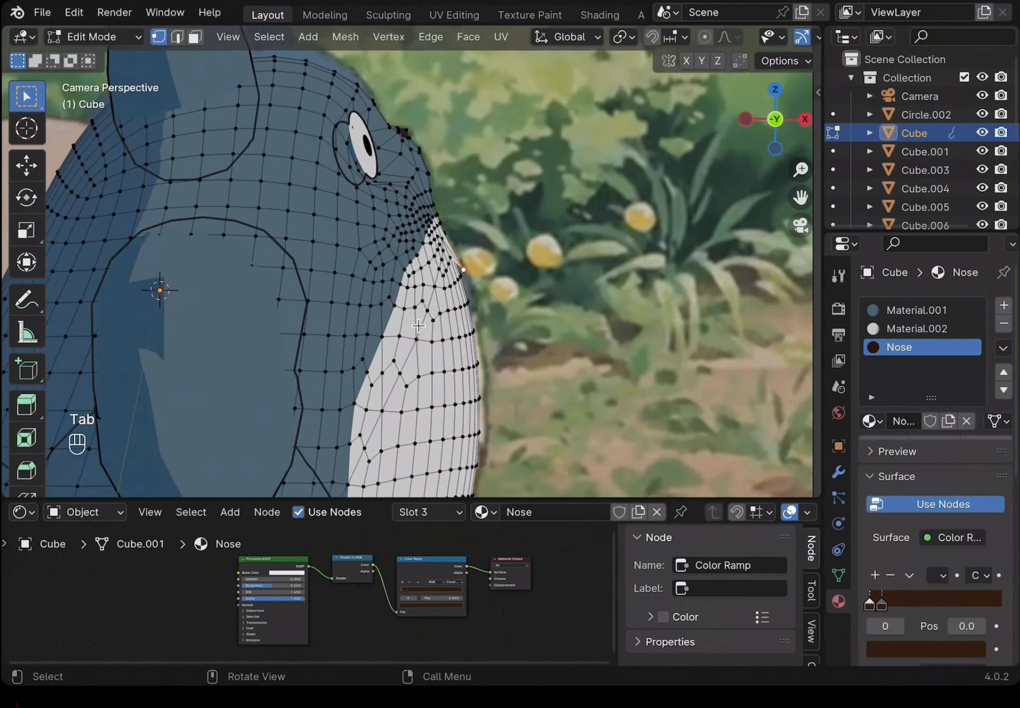
- Extrude the white face on the belly's front edge and move it down and outward along the reference outline
scroll(503, 287, up, 2)
click(495, 402)
click(196, 37)
shift+scroll(578, 371, down, 10)
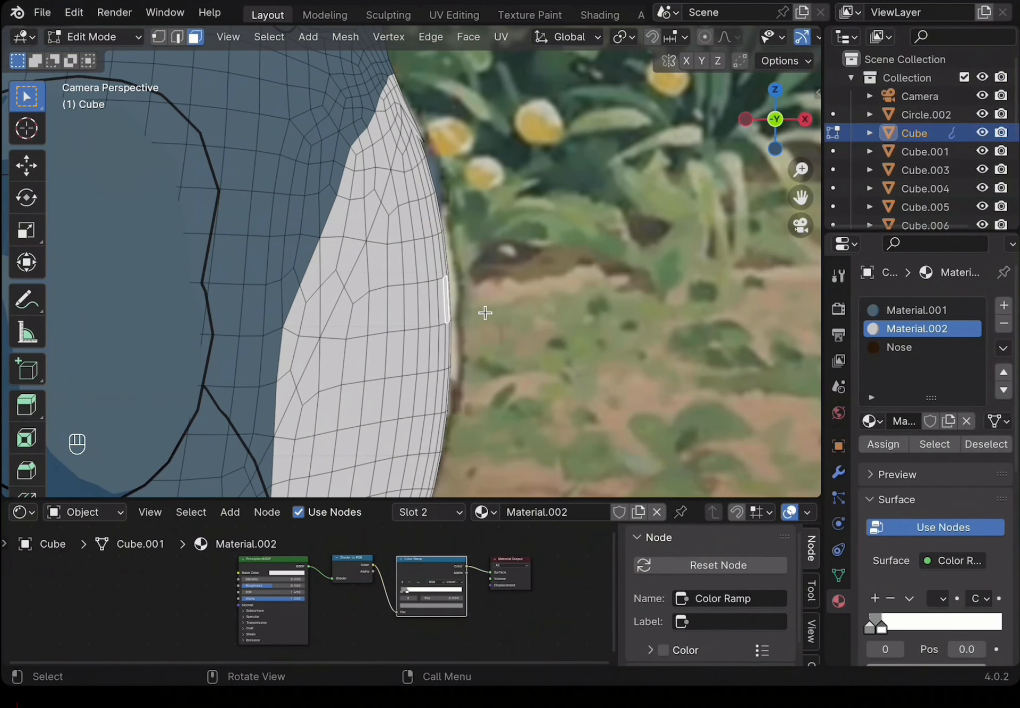
key(e)
key(g)
click(501, 404)
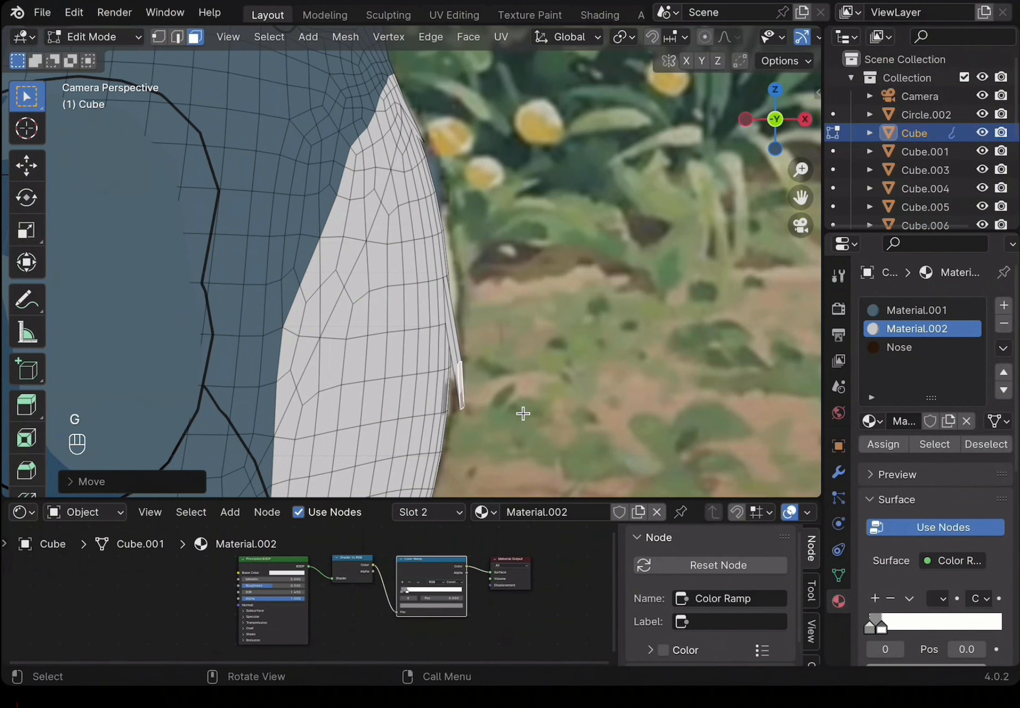
- In wireframe, add the edges beside the extruded face on the belly's front edge to the selection for an edge edit
shift+scroll(521, 413, down, 3)
click(178, 37)
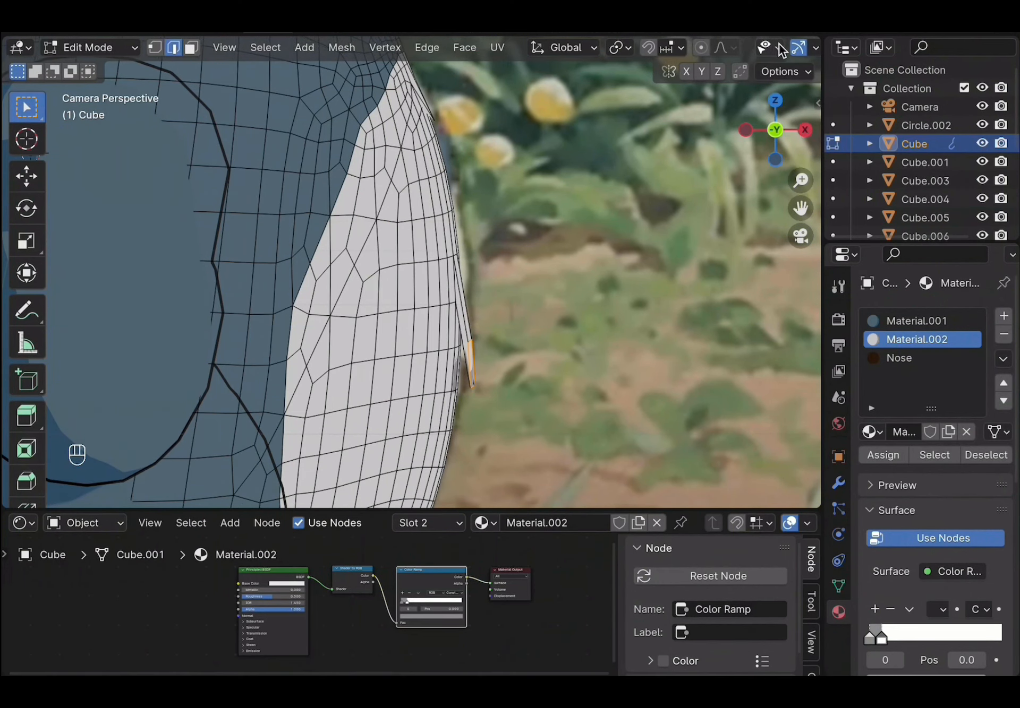
scroll(781, 50, down, 5)
click(733, 47)
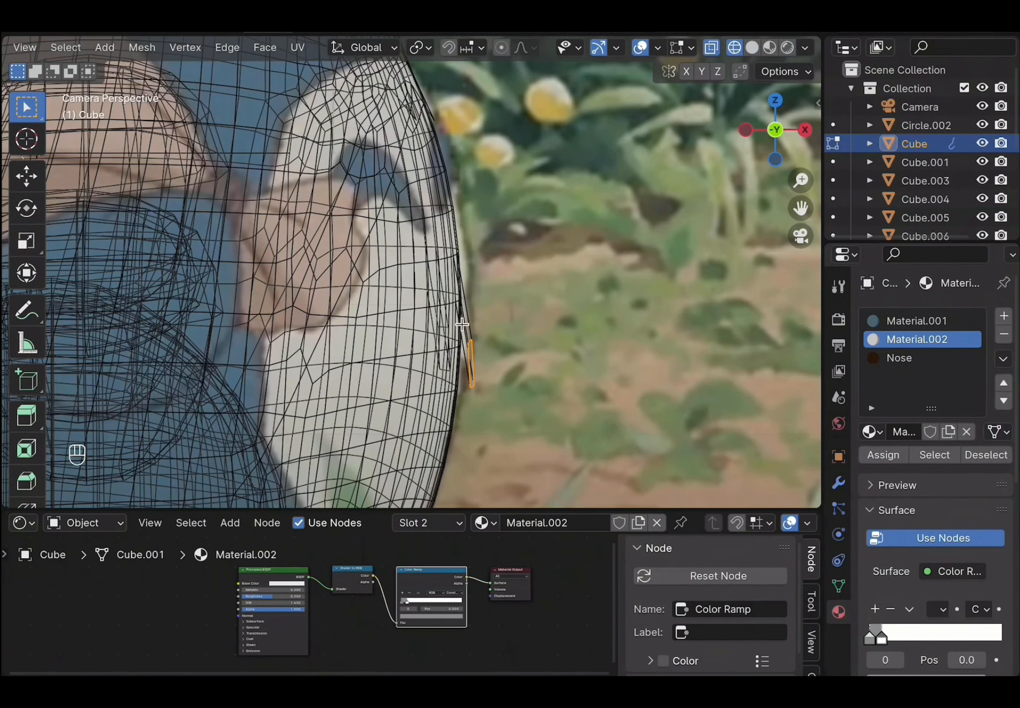
shift+click(465, 338)
shift+click(462, 357)
right_click(462, 358)
click(444, 154)
click(787, 47)
scroll(165, 51, up, 5)
click(159, 47)
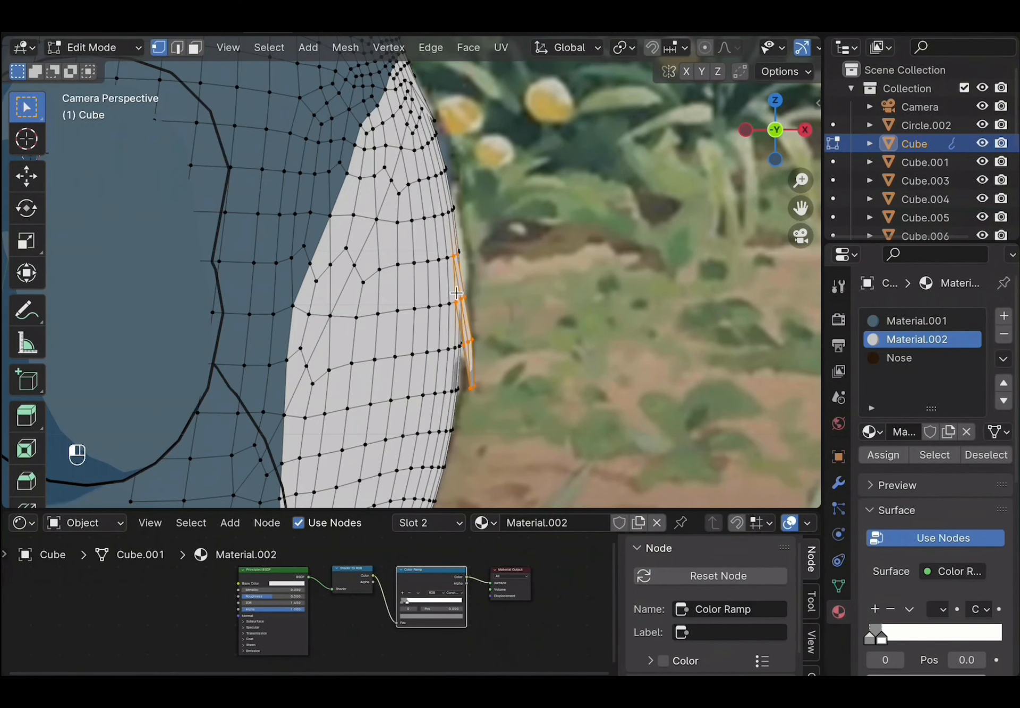
- Scale down the selected vertices of the extruded strip along the belly's front edge
key(alt+o)
key(alt+o)
key(alt+o)
key(alt+o)
key(alt+o)
key(alt+o)
key(alt+o)
key(alt+o)
key(alt+o)
key(alt+o)
key(alt+o)
key(s)
click(501, 305)
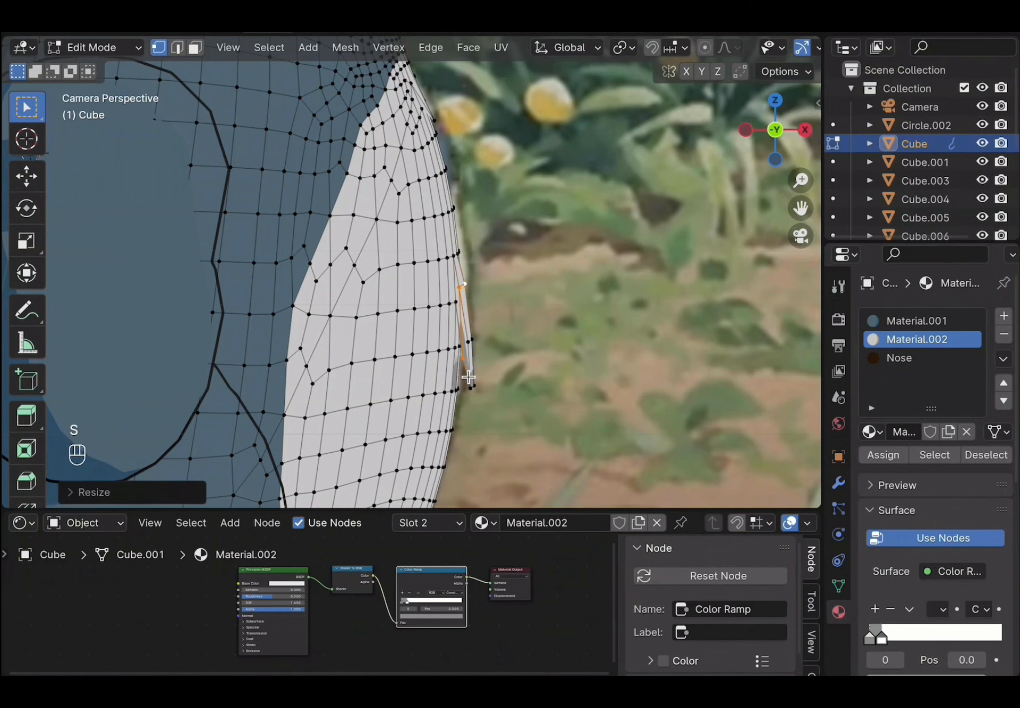
- In camera view, move the extruded strip's vertices along the belly's front edge to follow the reference outline
key(Tab)
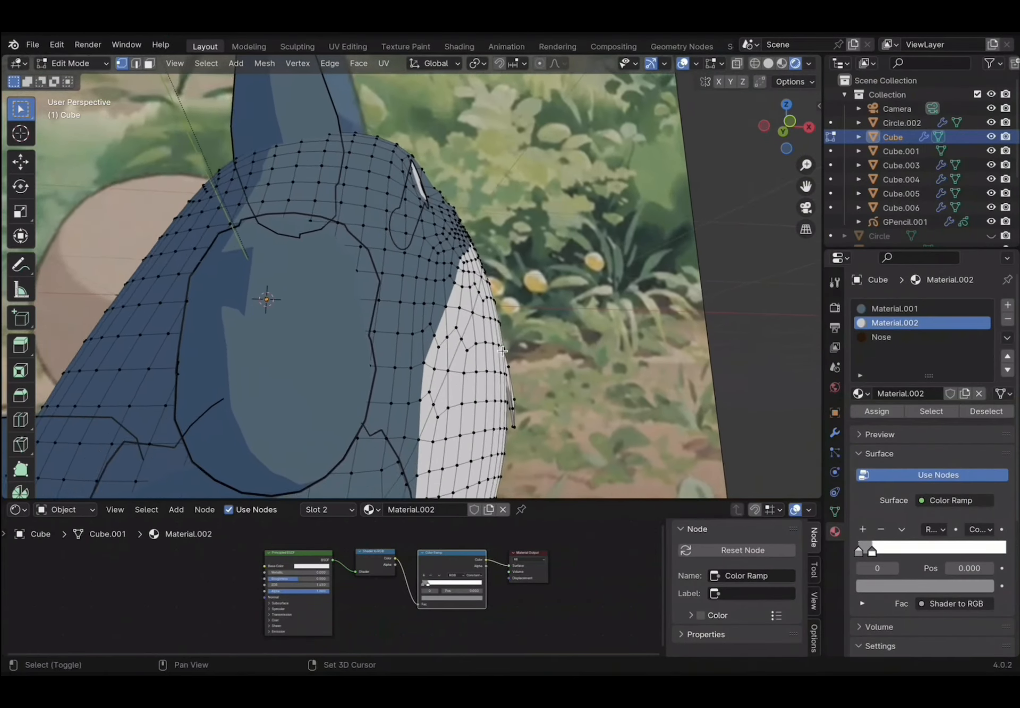
shift+middle_drag(502, 351, 484, 308)
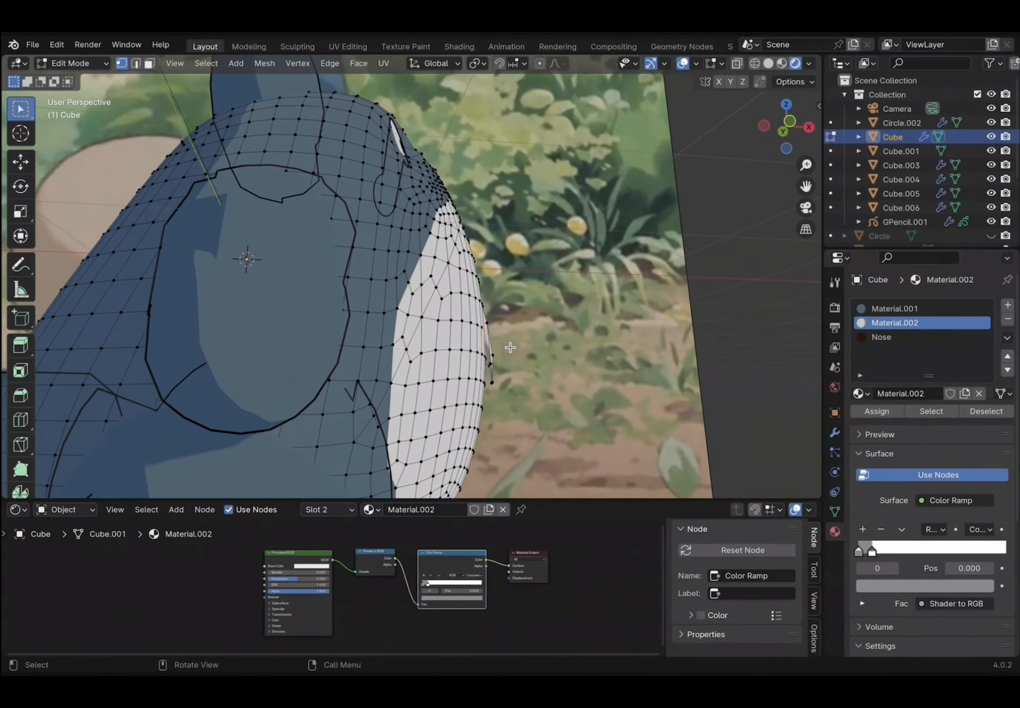
key(KP_0)
click(474, 353)
key(g)
click(464, 367)
click(472, 358)
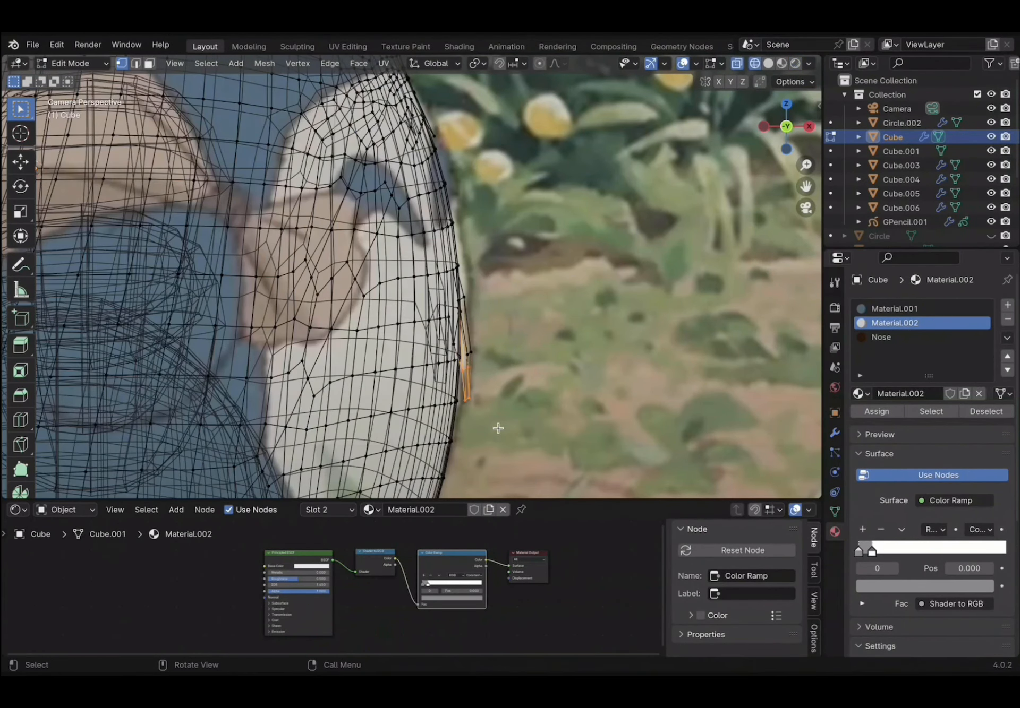
key(g)
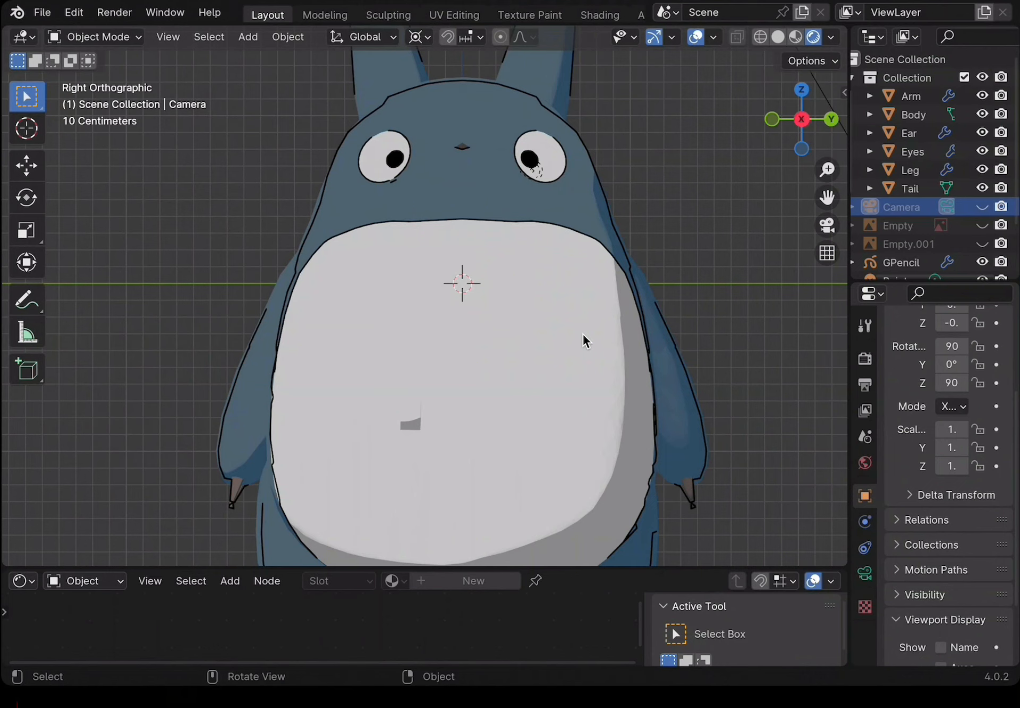
- Select the GPencil object around the character and switch it to Draw Mode
click(582, 335)
click(95, 37)
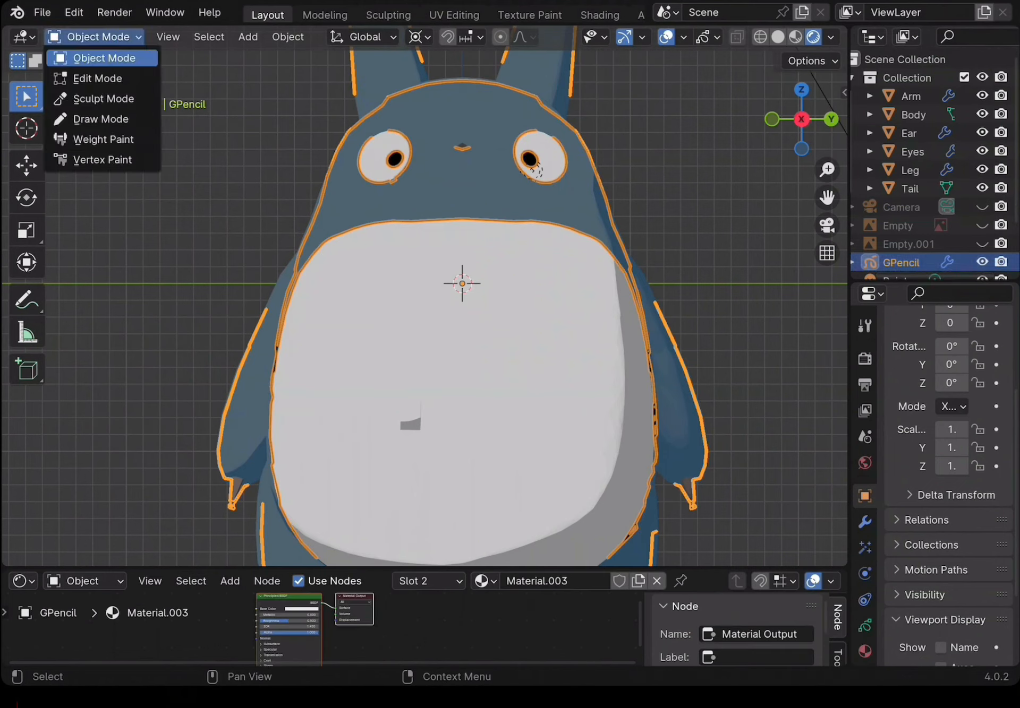
click(101, 119)
- Add a Grease Pencil layer named Patterns and turn off Use Lights for it
click(865, 626)
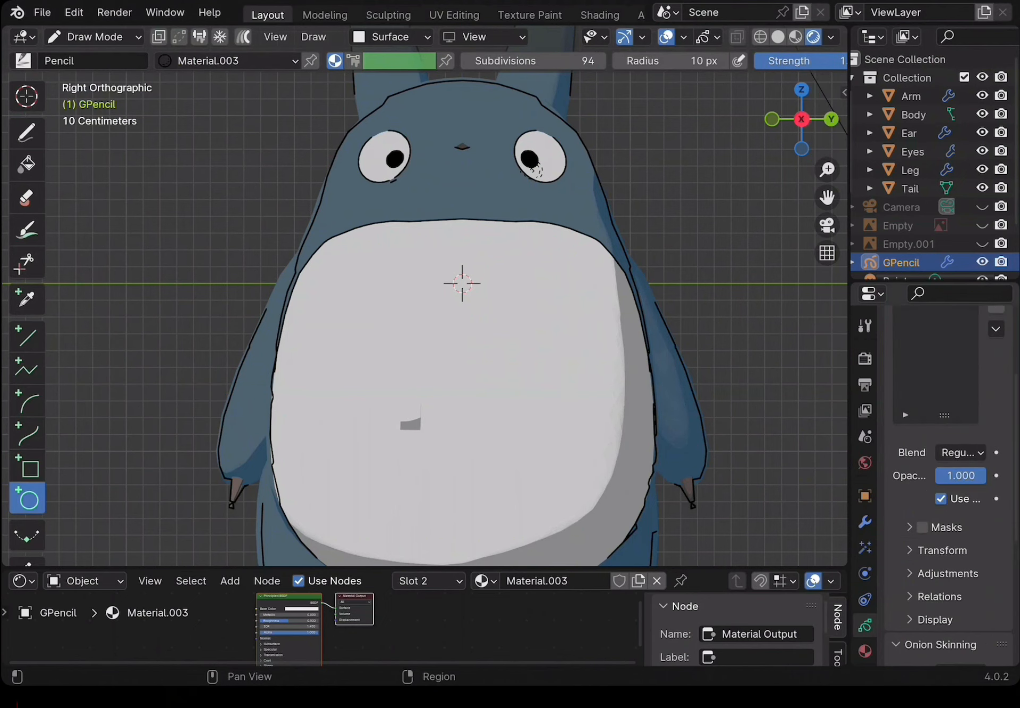
scroll(948, 478, up, 3)
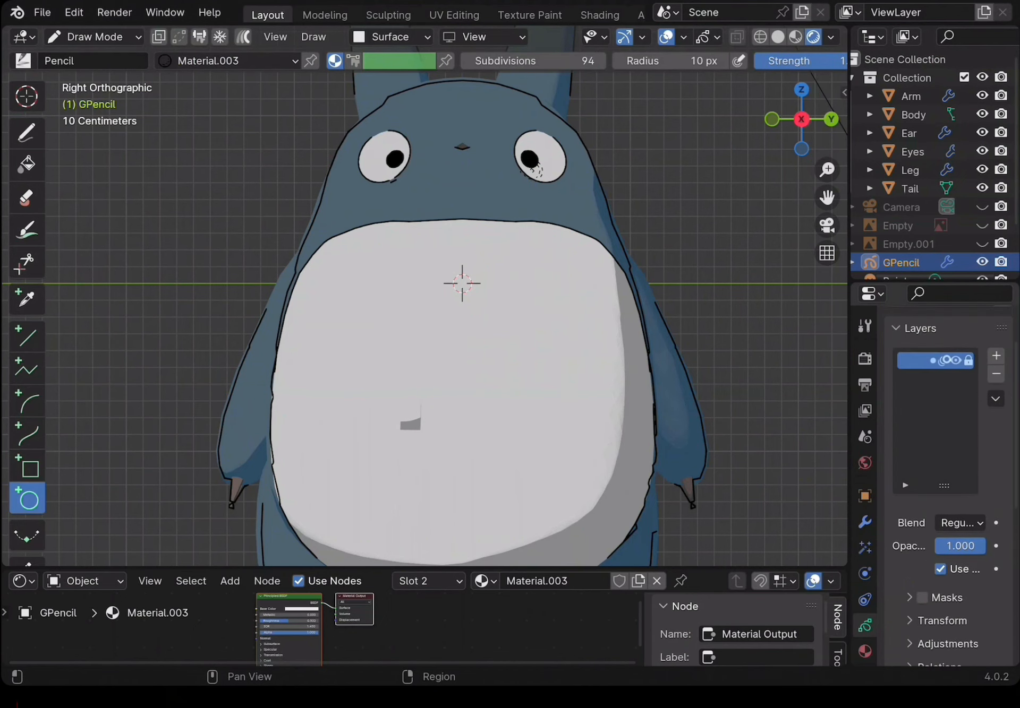
click(995, 356)
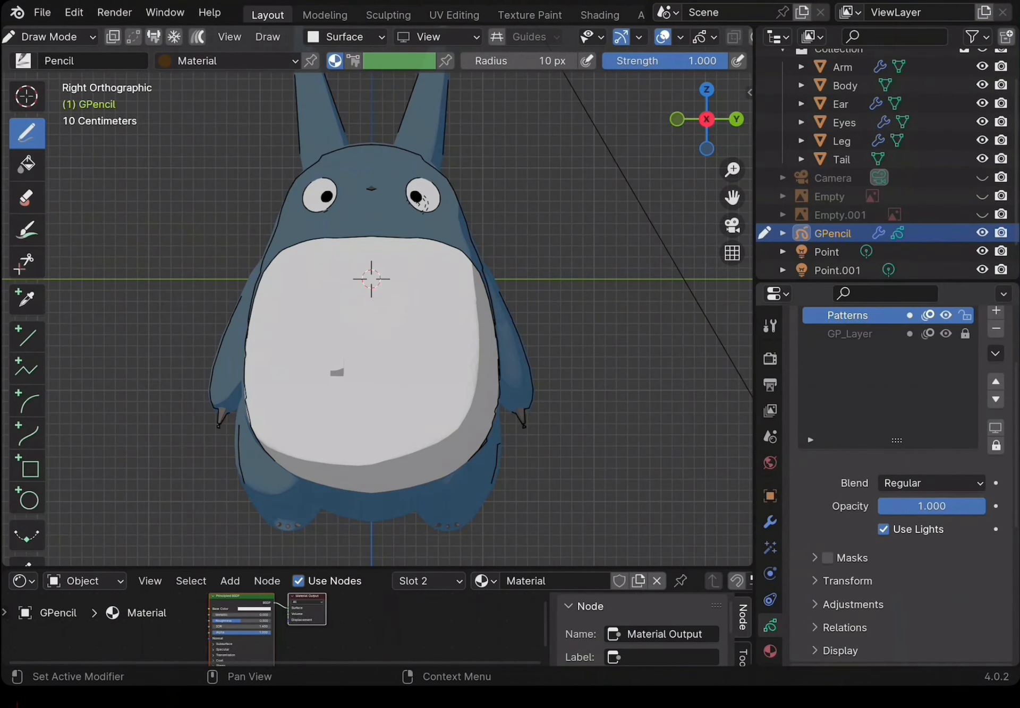
click(883, 530)
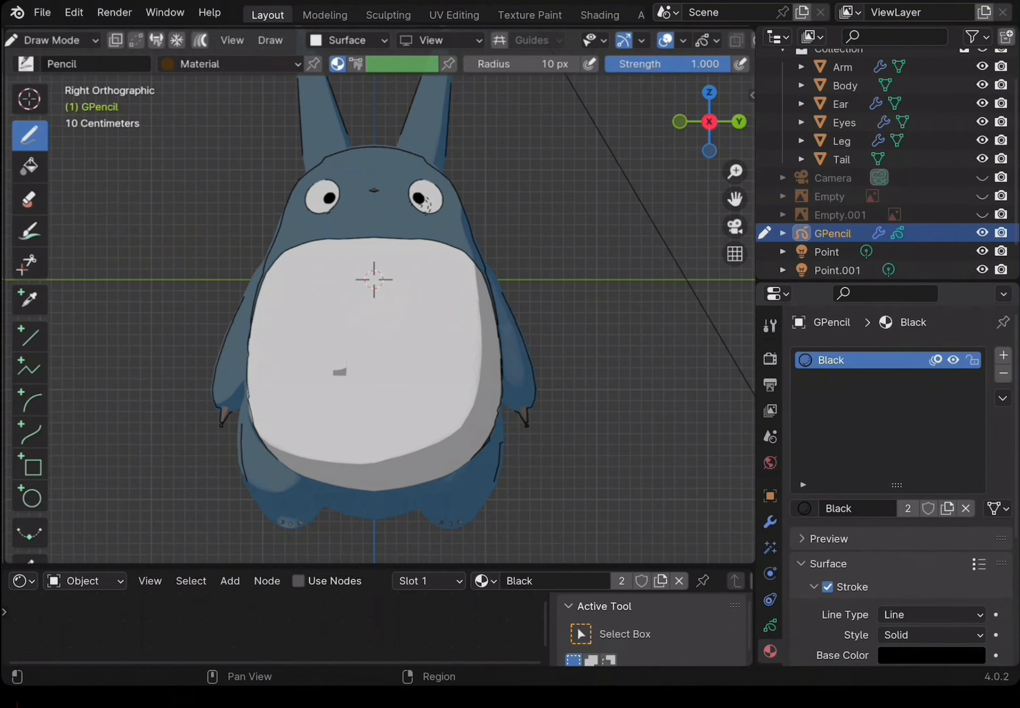
- Add a new material slot with a new material to the GPencil object and enable its Fill
click(1002, 355)
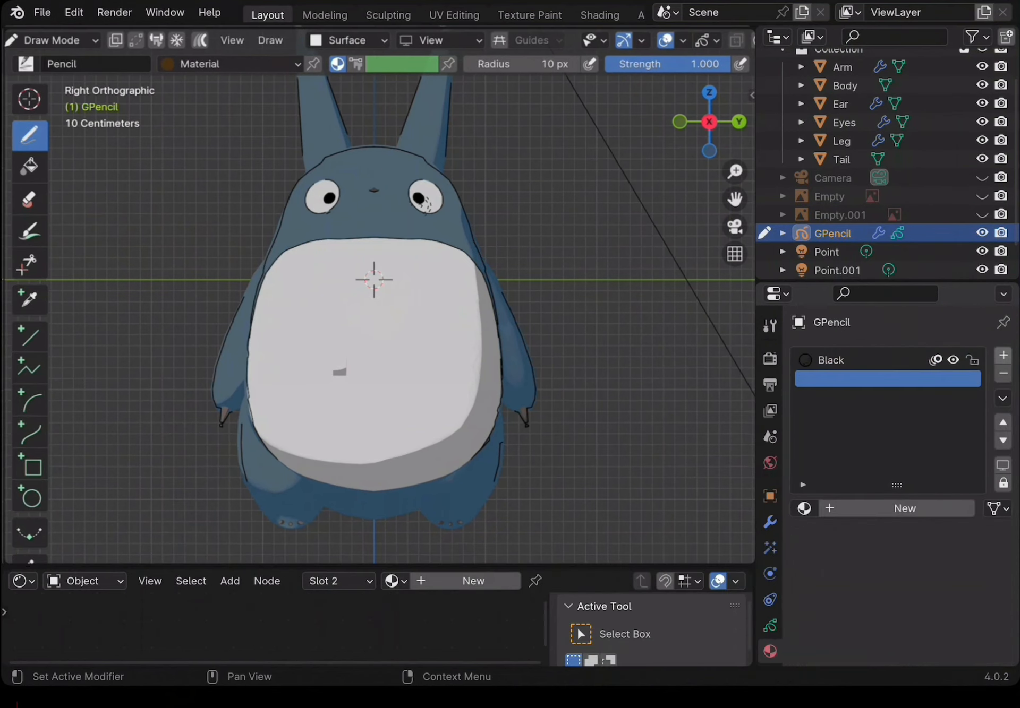
click(837, 510)
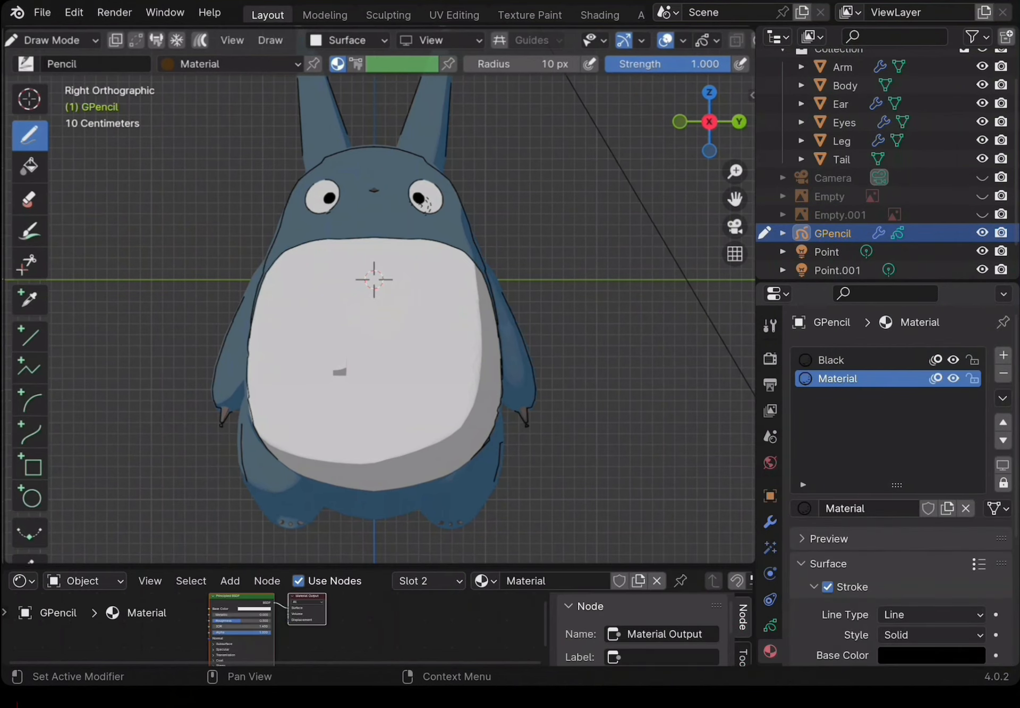
scroll(839, 512, down, 6)
click(827, 530)
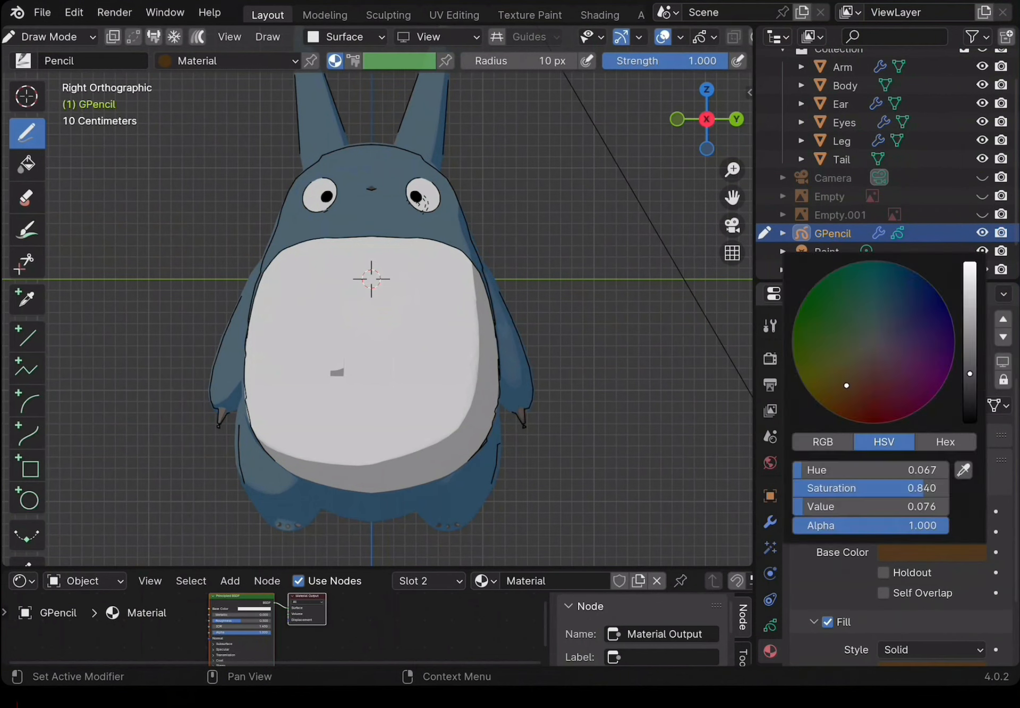
- Sample the body's blue with the eyedropper for the new material's Stroke Base Color
click(963, 471)
click(383, 205)
scroll(897, 478, down, 4)
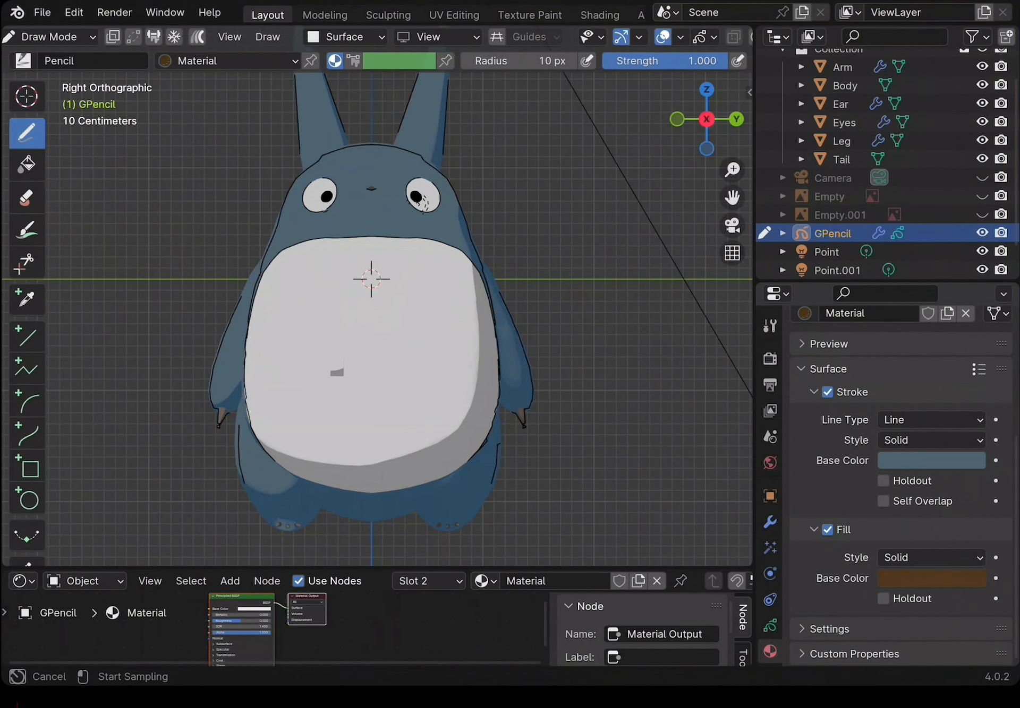